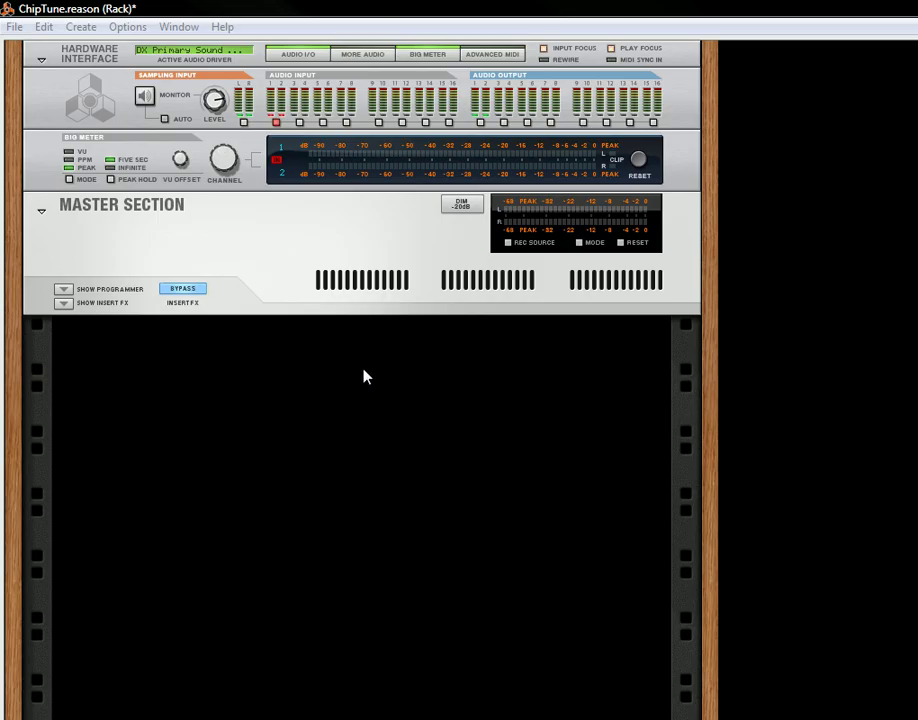
Add a Combinator device to the empty rack
right_click(292, 359)
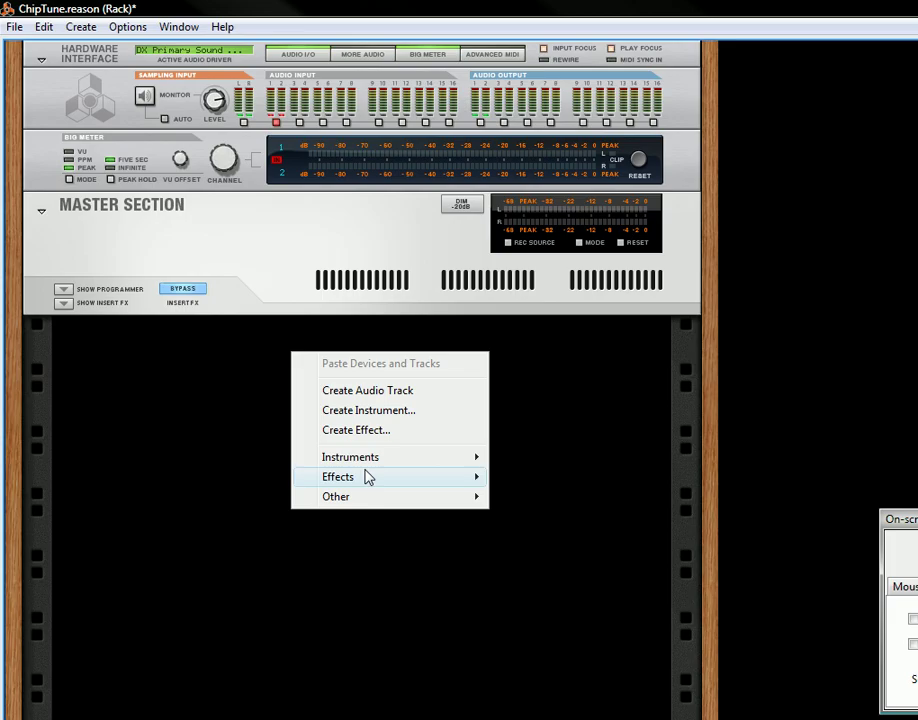
mouse_move(368, 505)
click(518, 498)
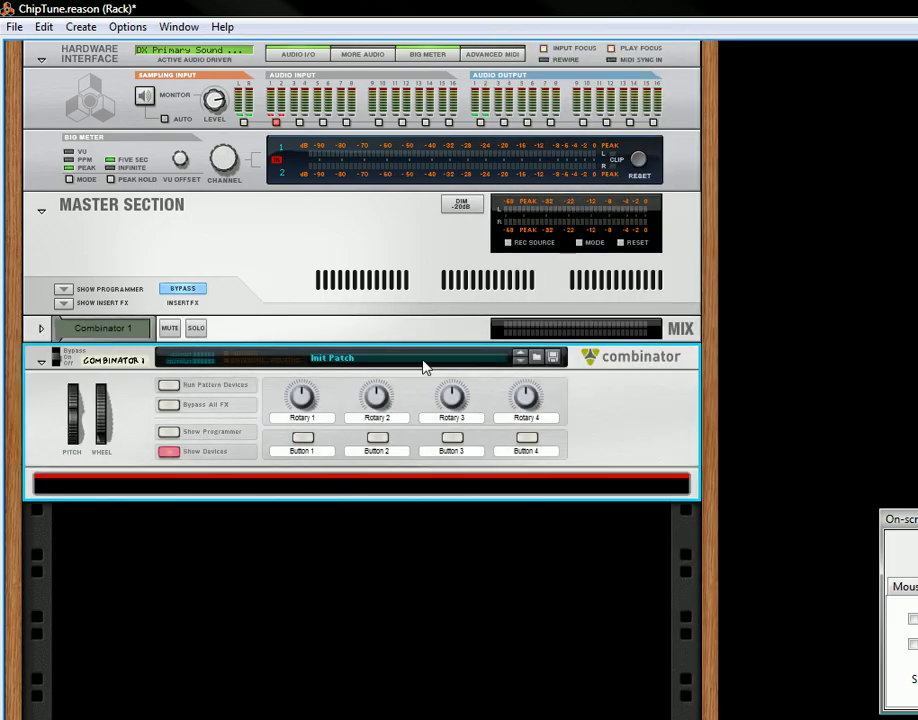
Open the Combinator's patch browser at Refills > 101 Refill > Tools, Examples & Utilities
click(462, 367)
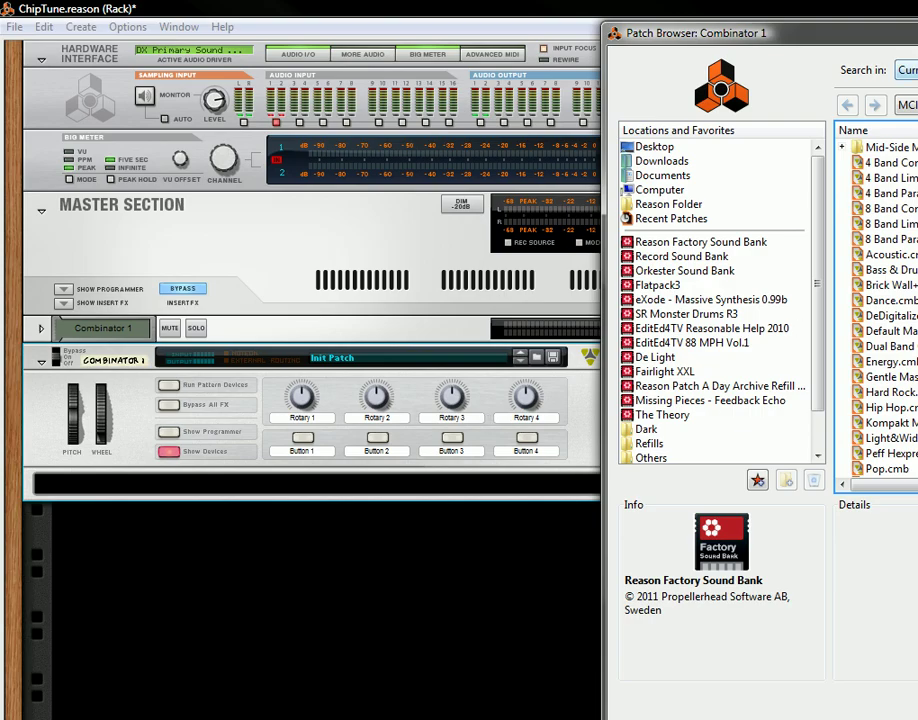
drag(760, 35, 260, 27)
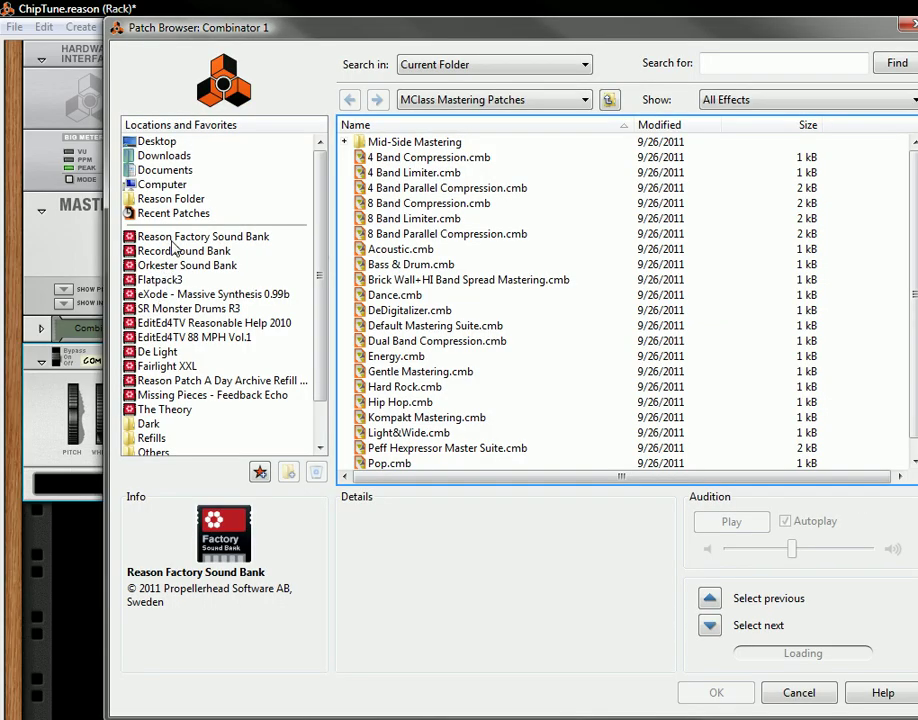
click(155, 440)
click(384, 145)
double_click(384, 145)
double_click(412, 264)
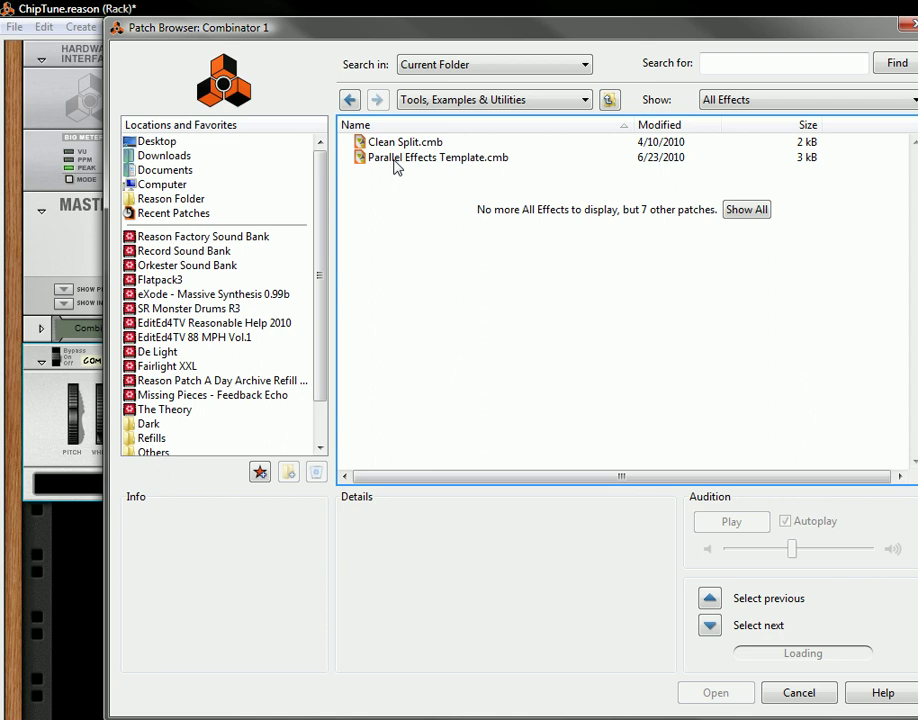
Load Clean Split.cmb, then delete its Spider Audio splitter and micromix mixer
double_click(400, 142)
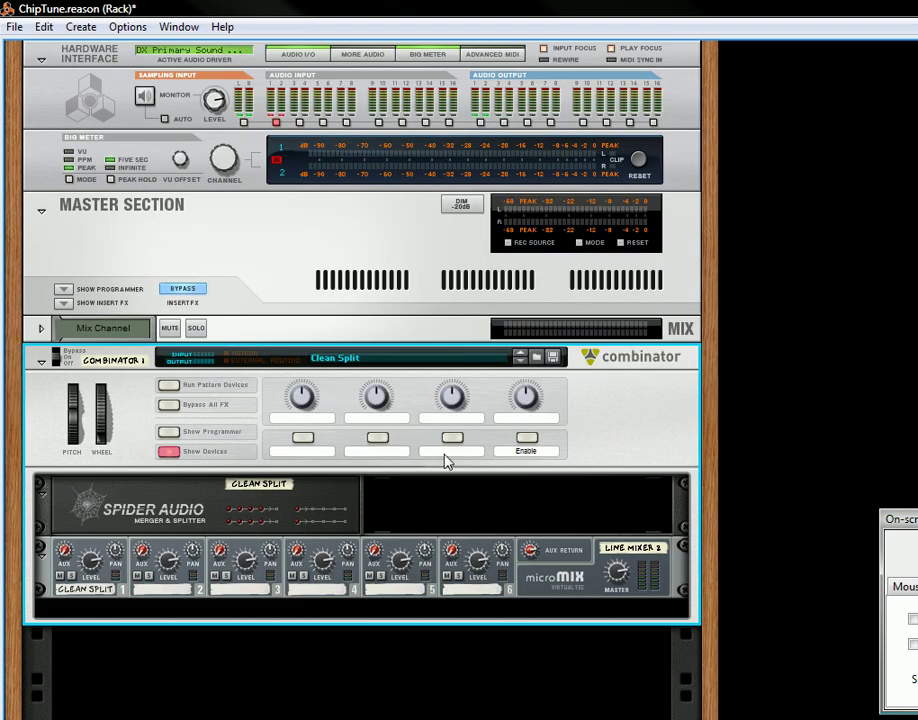
click(348, 524)
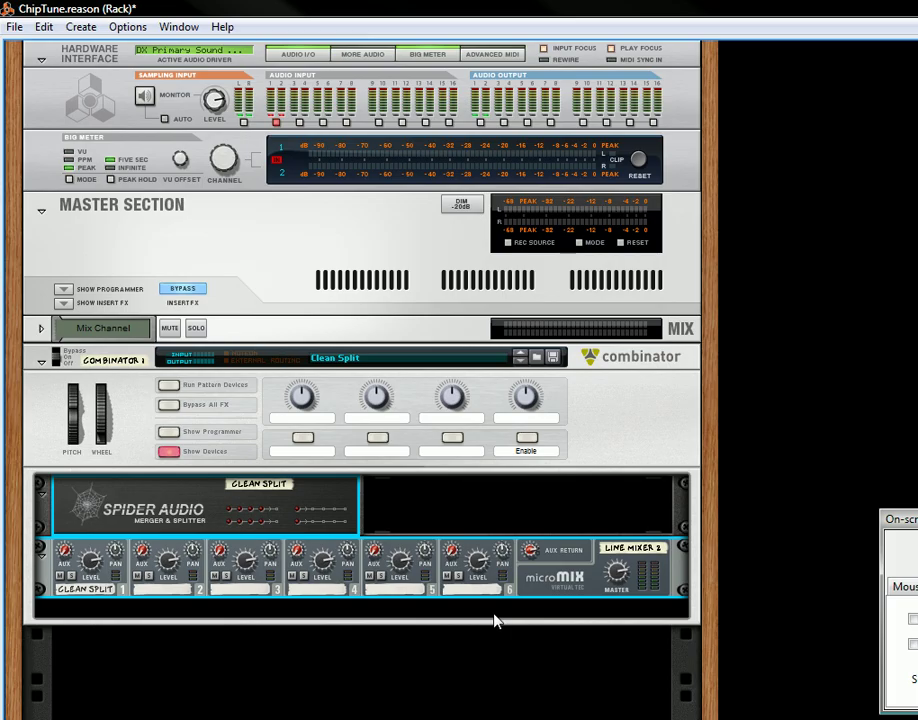
key(Delete)
click(683, 432)
Add a Mixer 14:2 and a Malström Graintable Synthesizer inside the Combinator
right_click(279, 496)
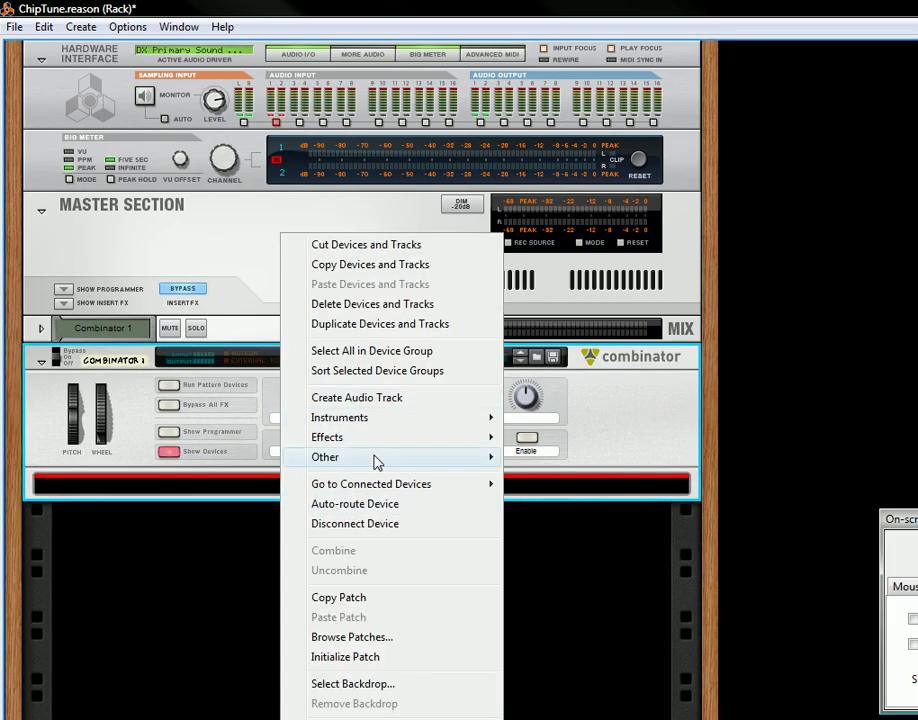
mouse_move(349, 457)
click(545, 511)
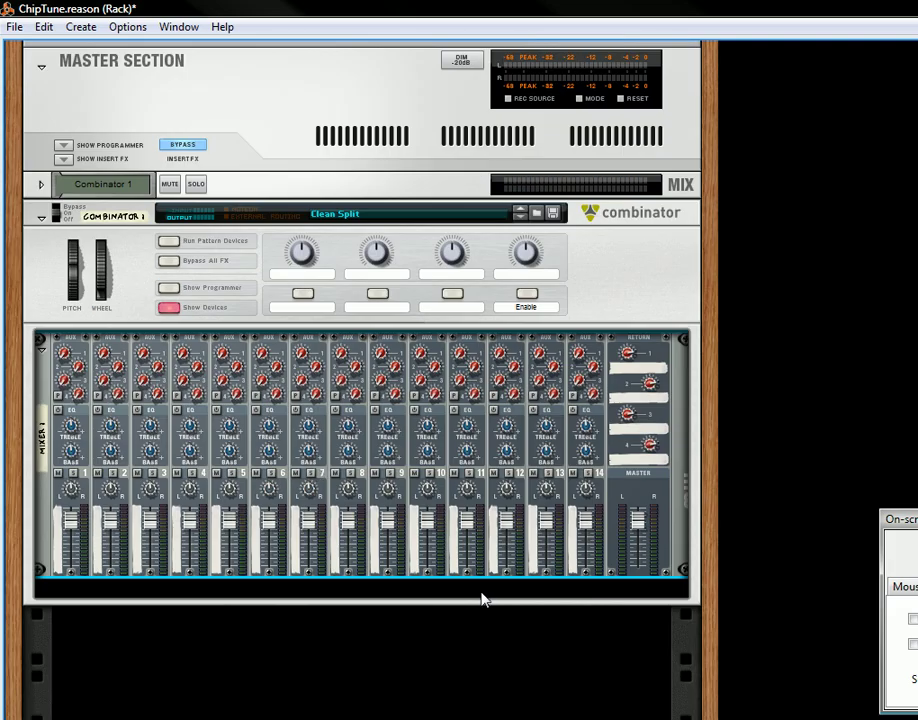
right_click(481, 599)
mouse_move(566, 252)
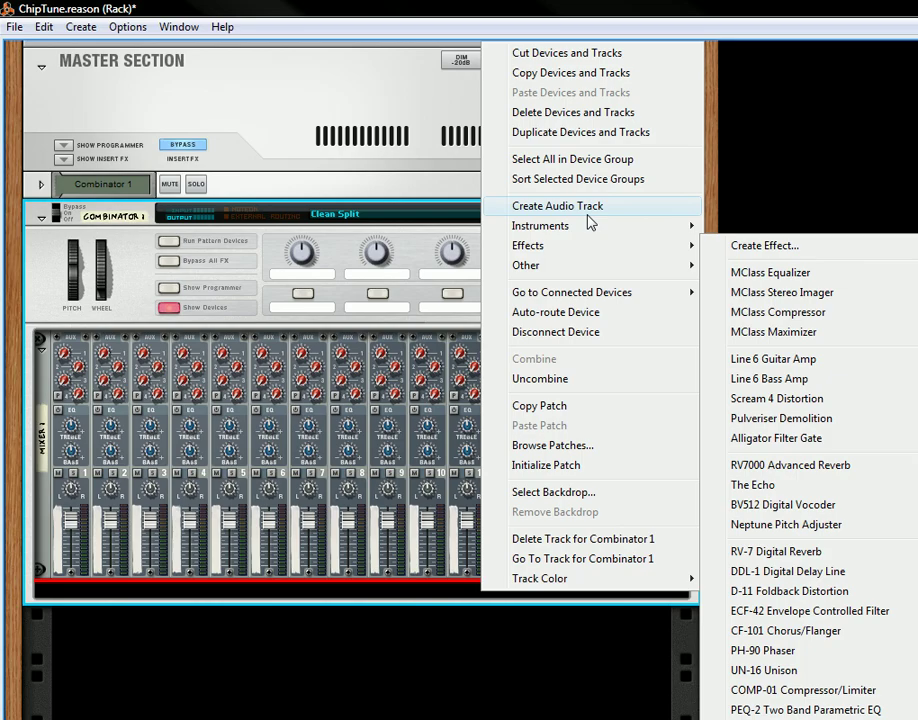
mouse_move(590, 226)
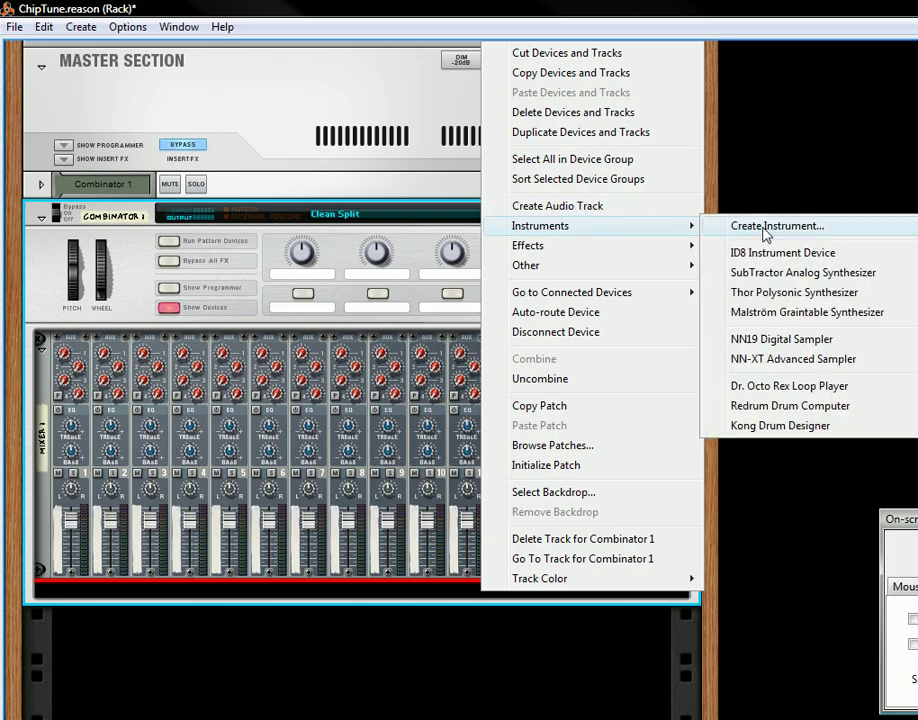
click(766, 314)
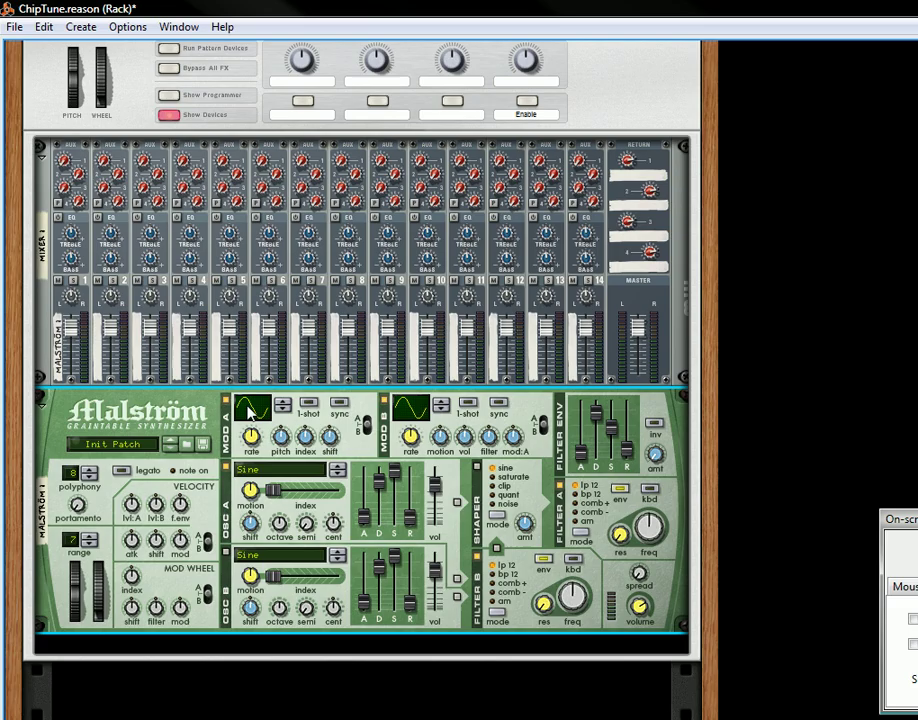
Pick Wave: VSWaves as Malström oscillator A's waveform instead of Sine
click(252, 470)
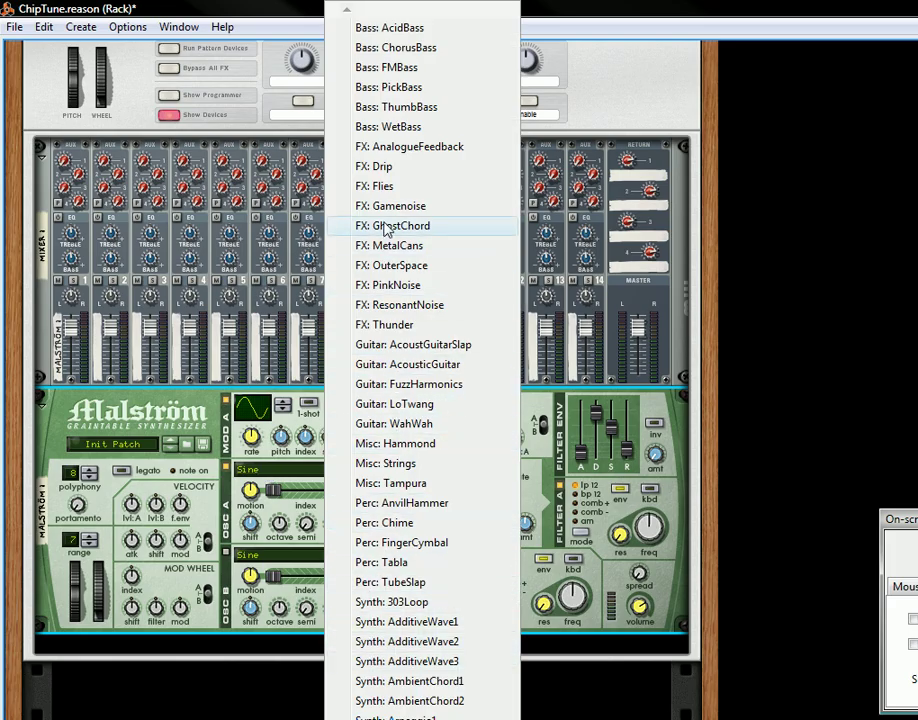
scroll(420, 690, down, 1)
scroll(422, 400, down, 20)
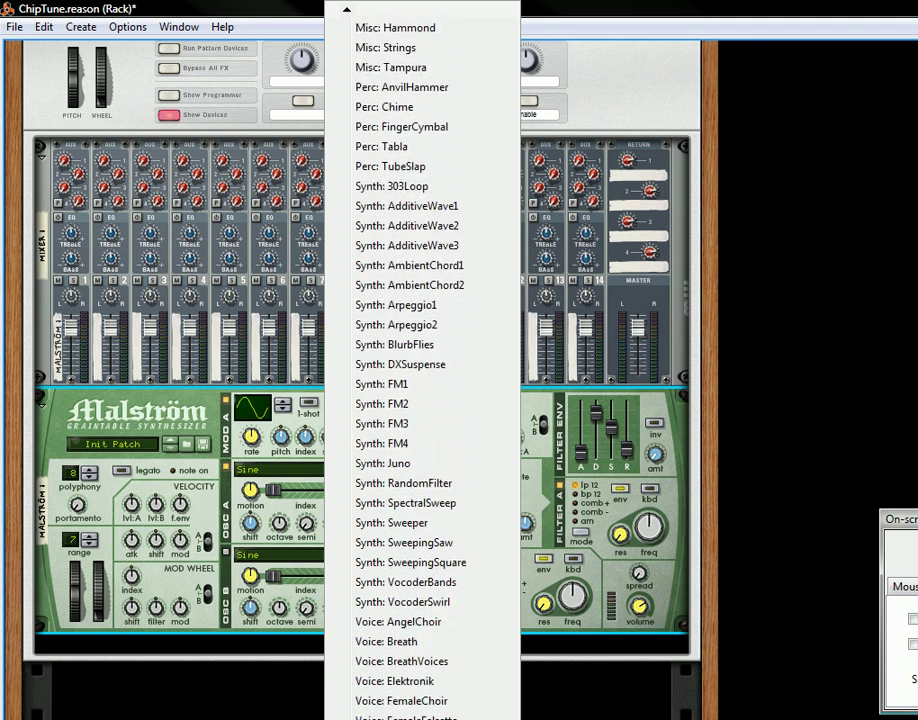
scroll(422, 400, down, 5)
scroll(422, 400, down, 15)
scroll(422, 500, down, 2)
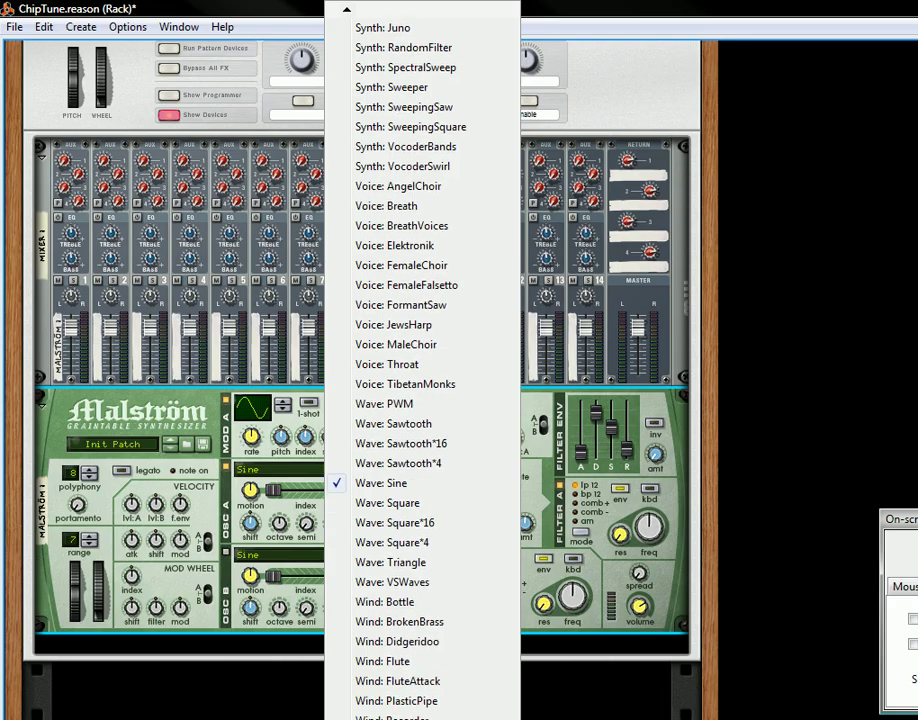
click(416, 591)
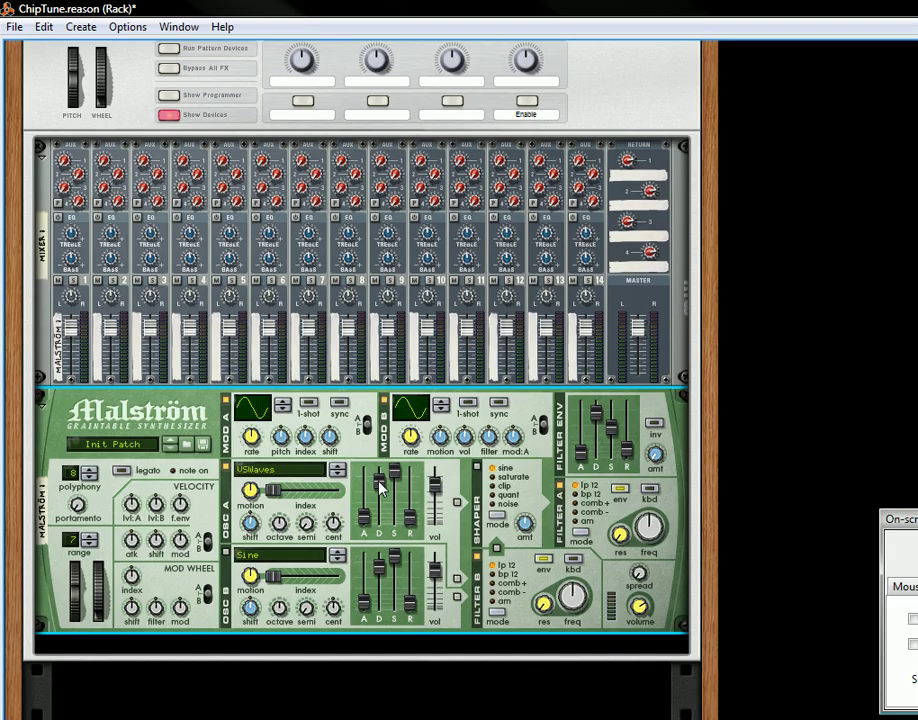
Set oscillator A attack and decay to 0, motion -64, index 48, and set modulator curves 26 and 3
drag(381, 486, 411, 527)
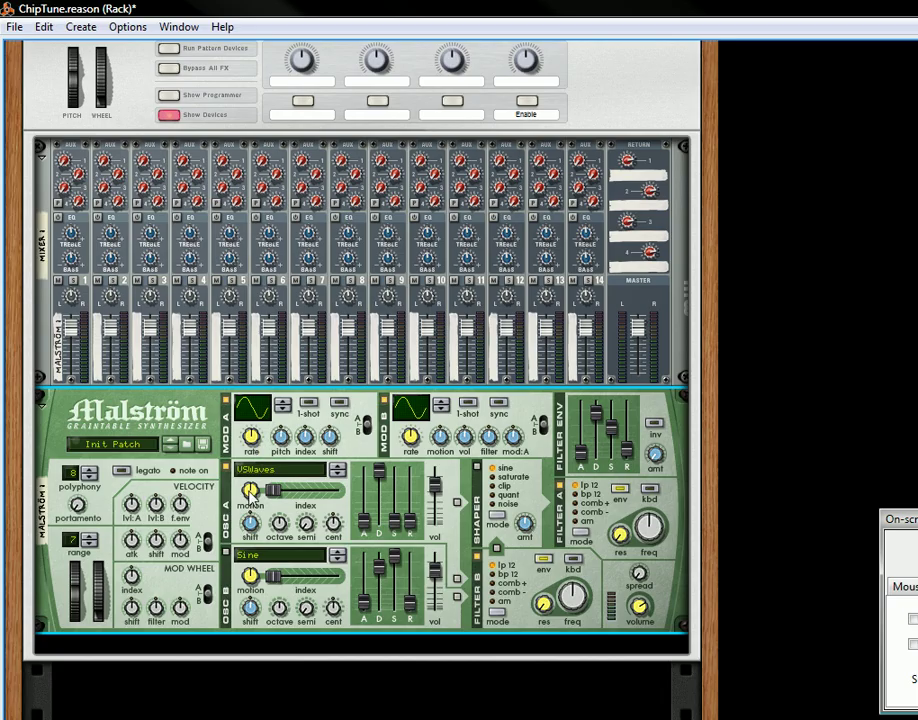
drag(250, 490, 264, 550)
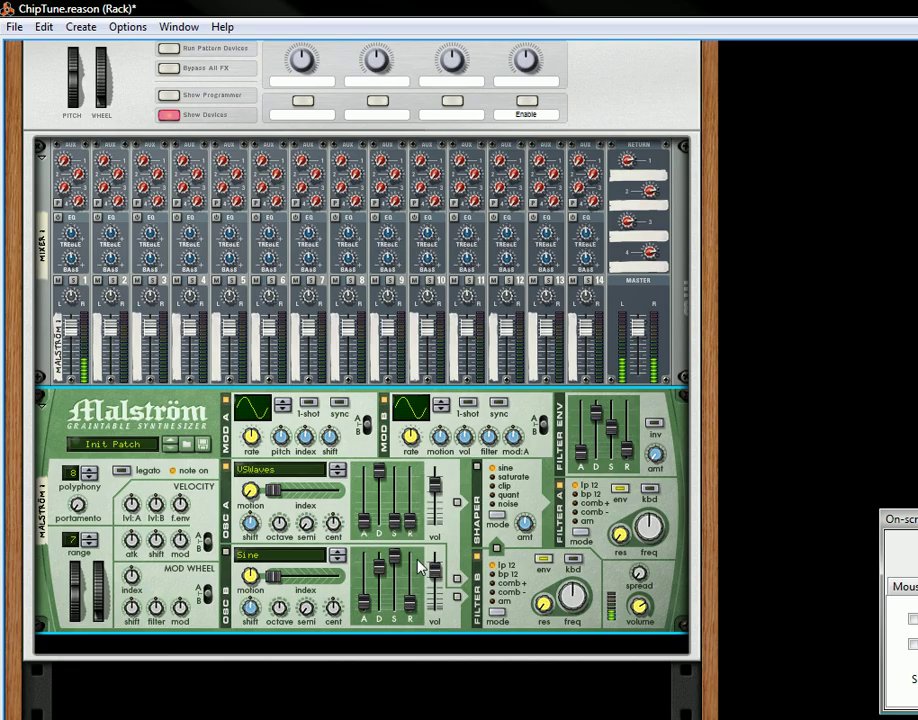
drag(280, 492, 352, 500)
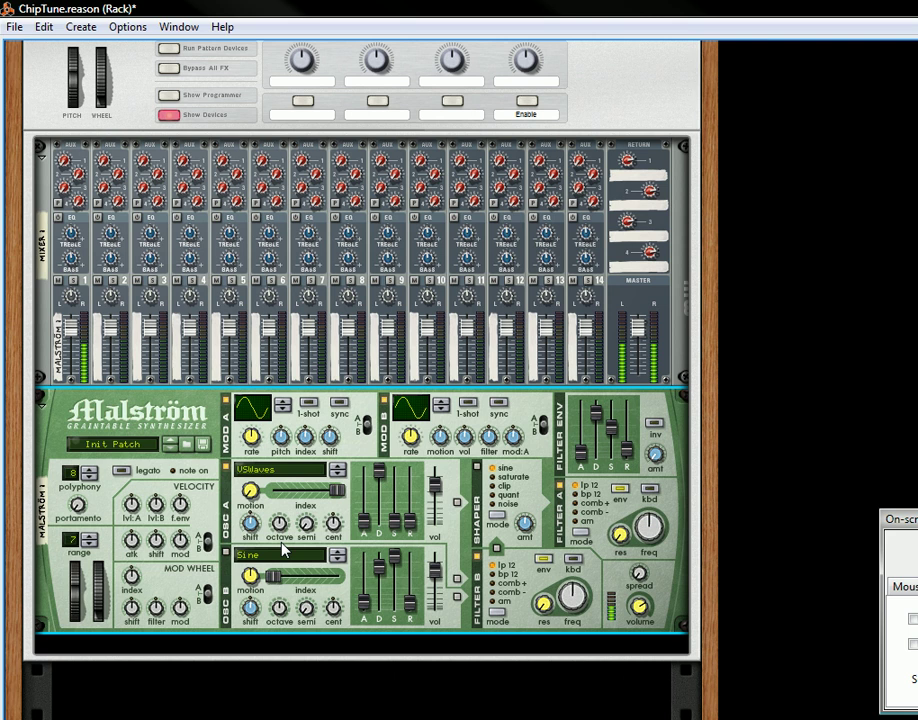
drag(260, 412, 287, 368)
mouse_move(415, 420)
mouse_down()
mouse_move(413, 401)
mouse_move(420, 413)
mouse_up()
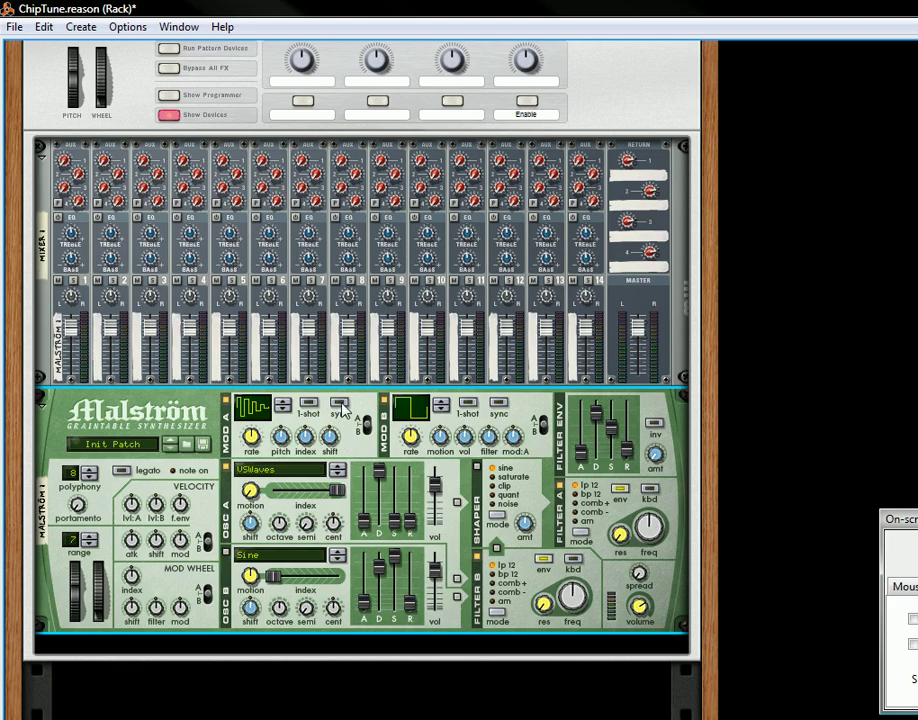
Leave modulator A unsynced, with pitch amount 42 and rate 108
click(340, 413)
click(339, 404)
drag(282, 449, 303, 430)
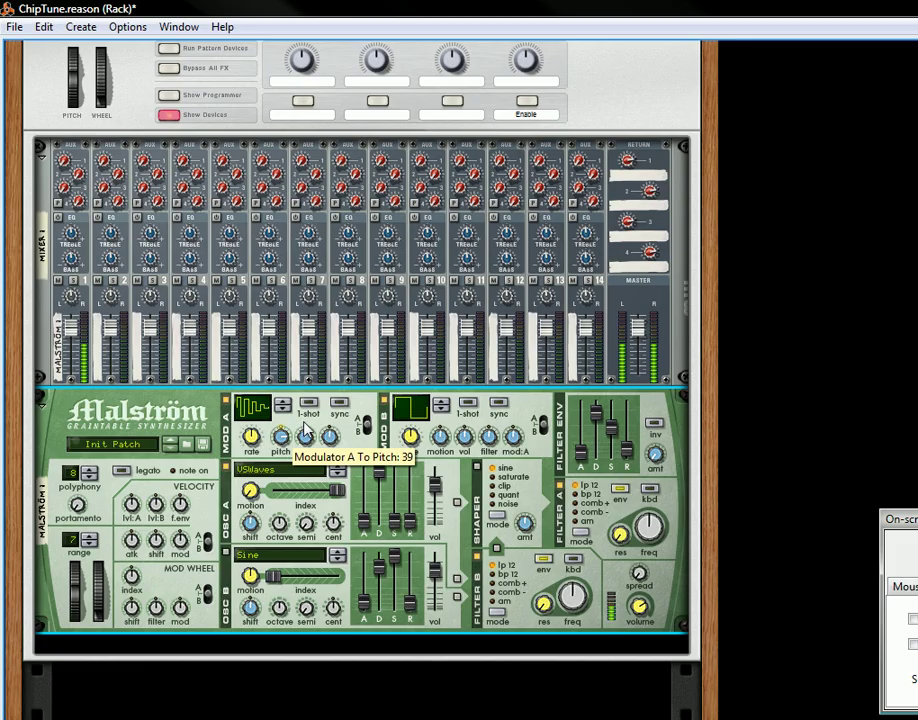
drag(306, 430, 307, 427)
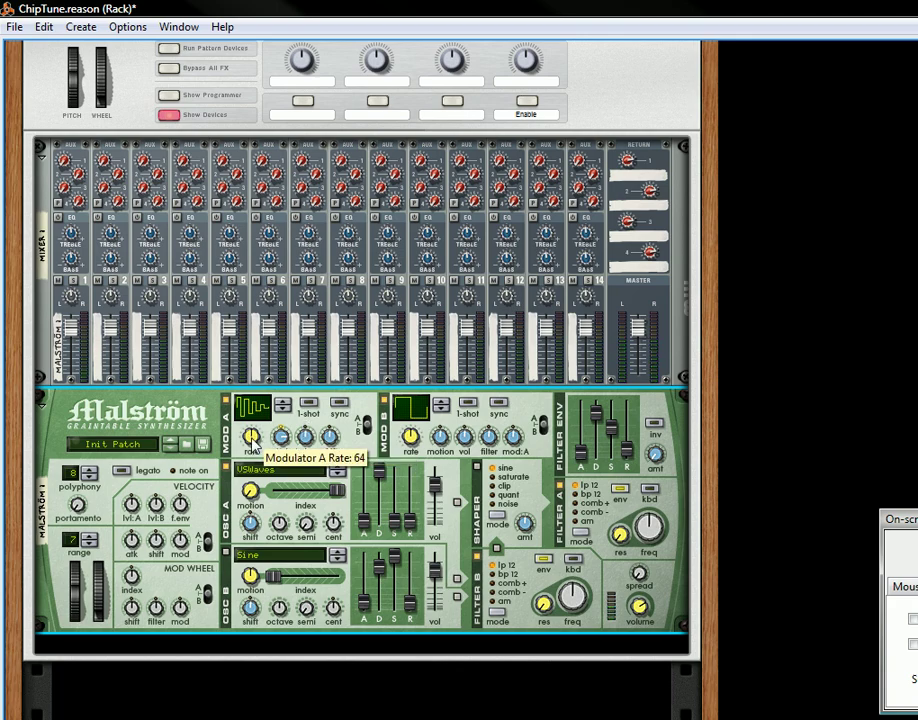
drag(252, 438, 297, 424)
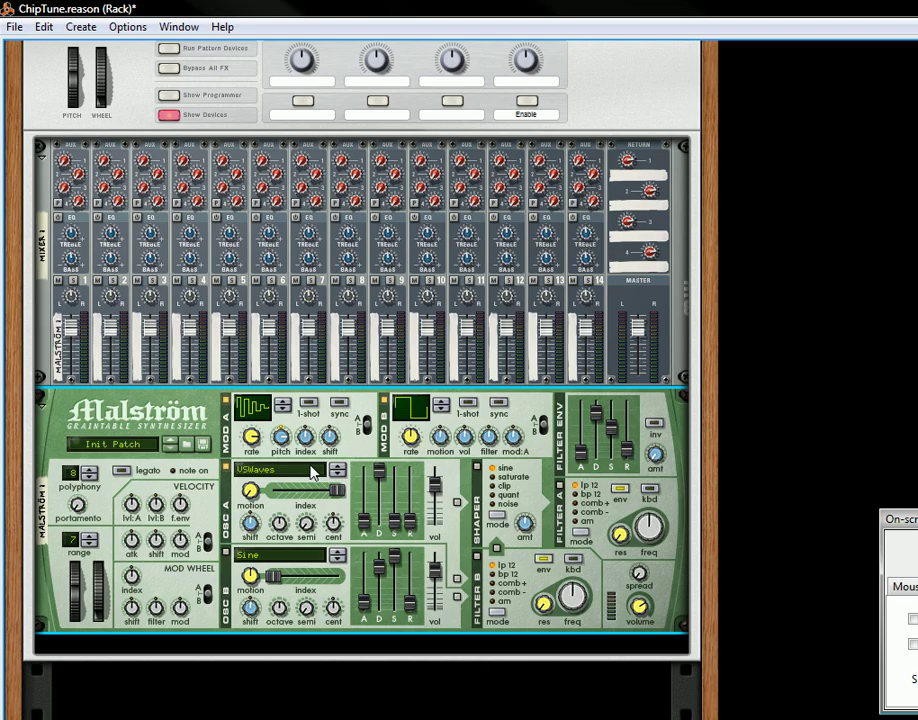
Set modulator B rate to 114 and motion to -42, and oscillator A index to 86
drag(420, 452, 454, 436)
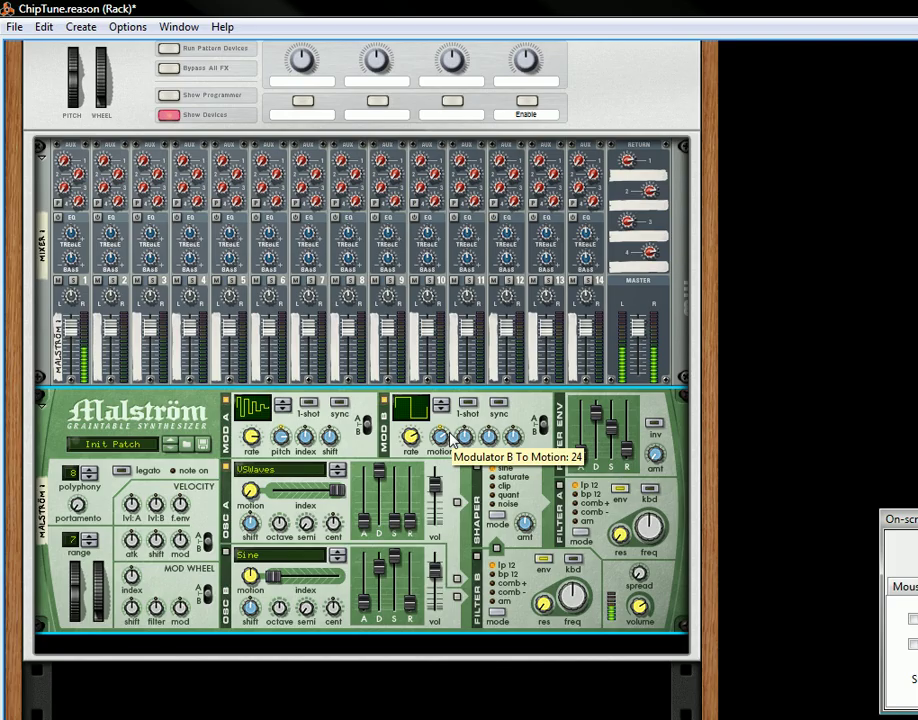
drag(452, 440, 452, 480)
drag(410, 438, 452, 441)
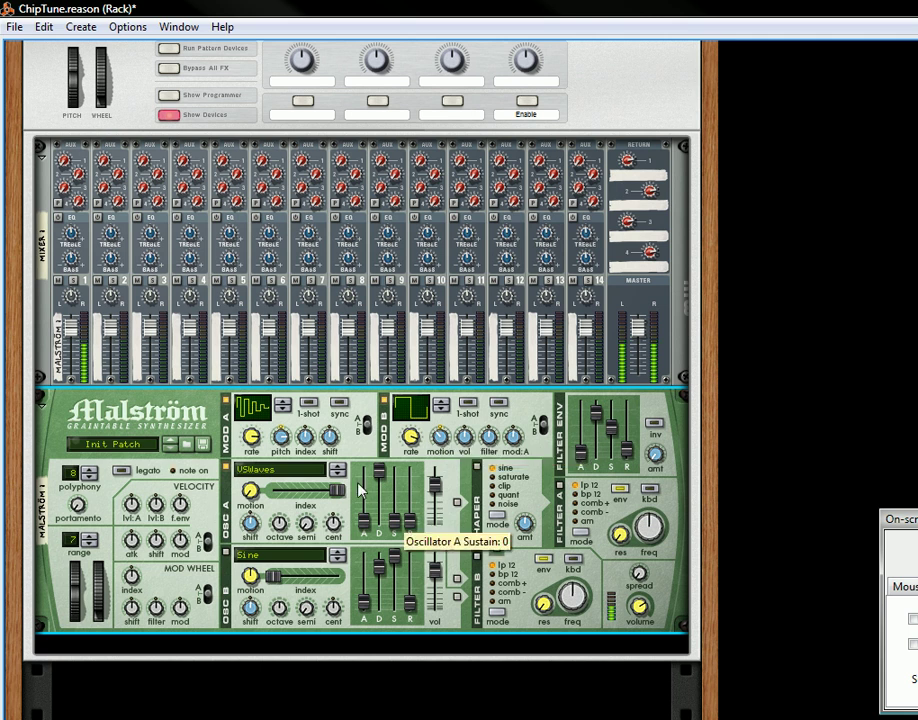
mouse_move(336, 490)
mouse_down()
mouse_move(286, 498)
mouse_move(334, 500)
mouse_up()
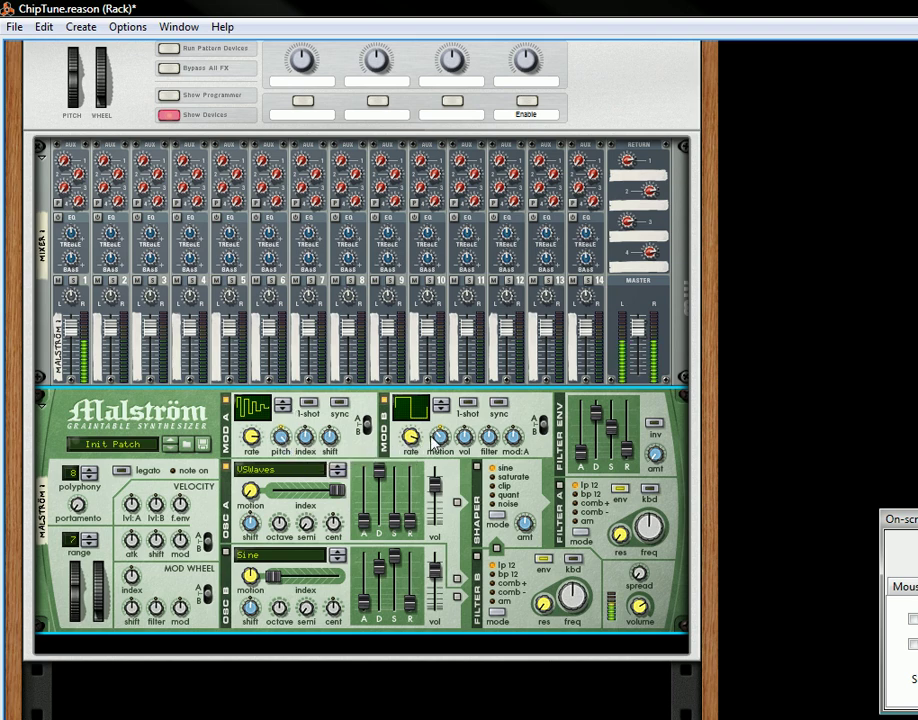
drag(437, 439, 451, 398)
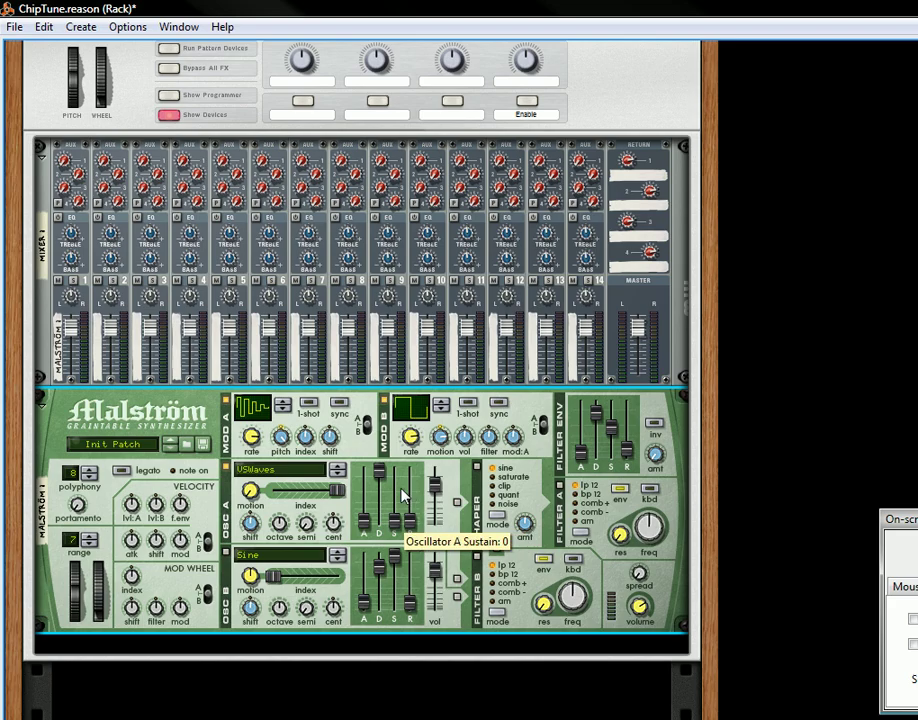
Show the Combinator programmer, select Malström 1, and lower Modulator A's pitch amount
scroll(168, 370, up, 2)
scroll(168, 370, up, 1)
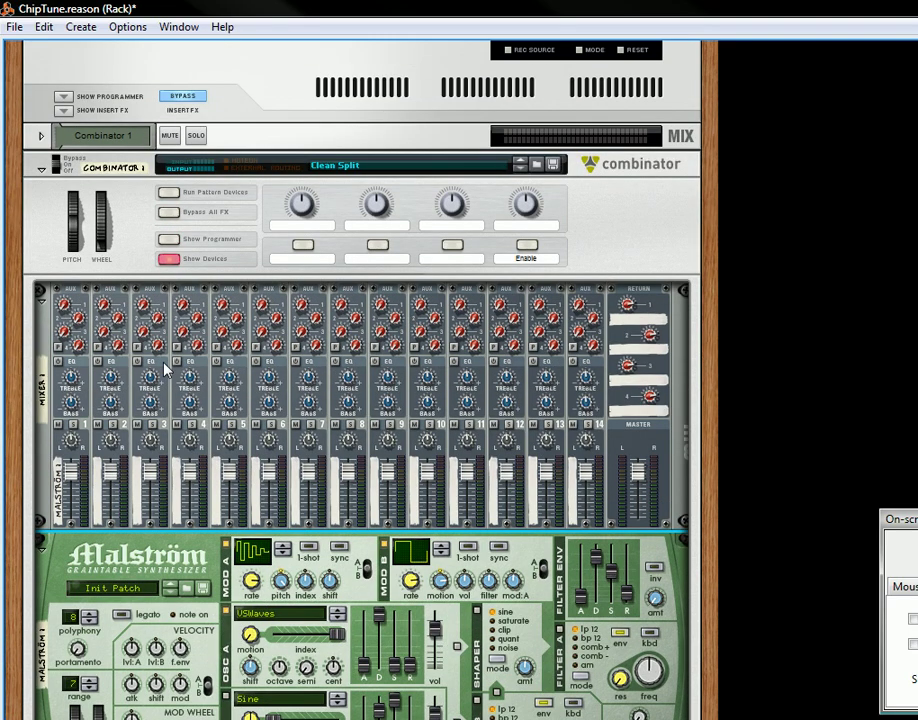
click(168, 242)
click(122, 244)
scroll(286, 568, down, 2)
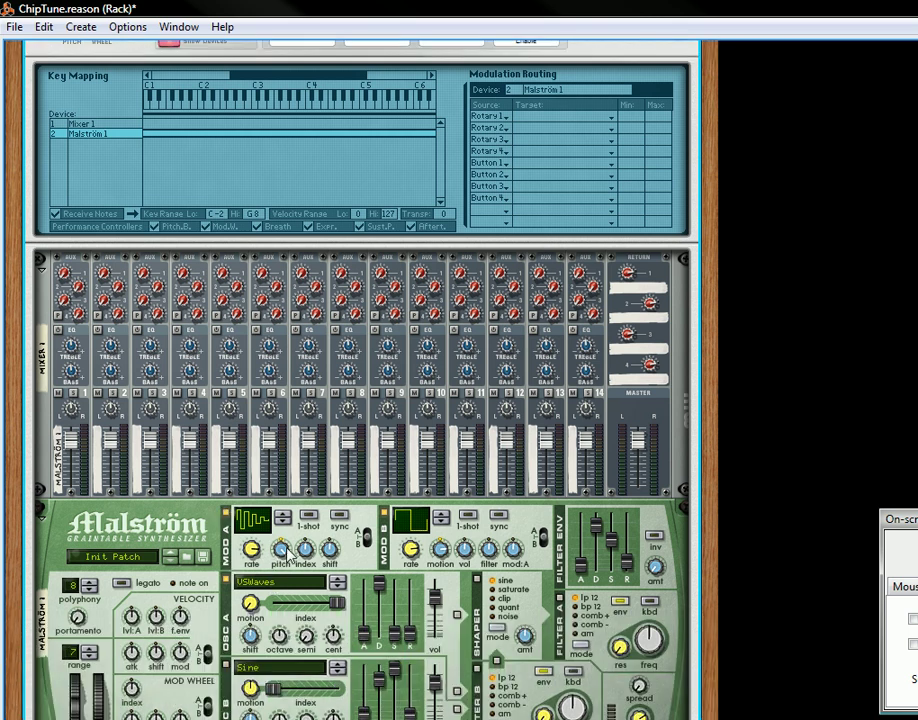
mouse_move(293, 568)
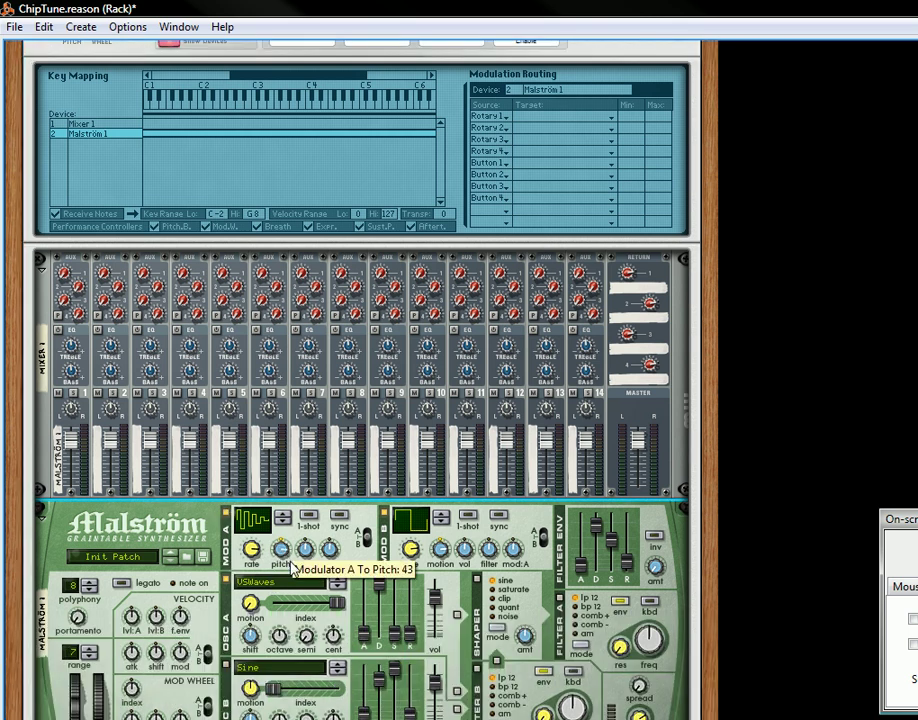
drag(292, 568, 295, 571)
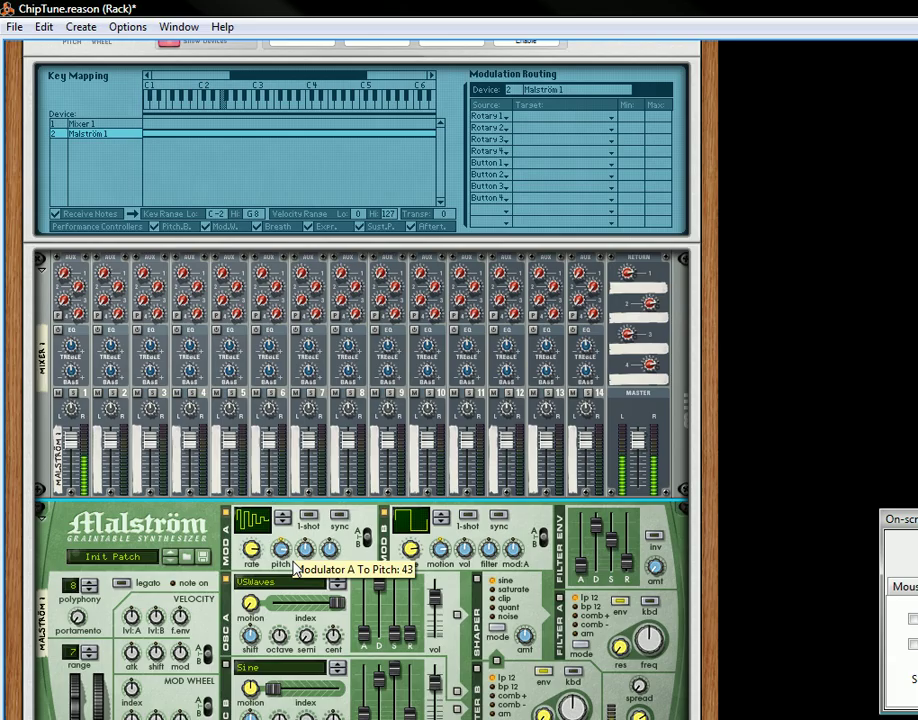
scroll(221, 316, up, 5)
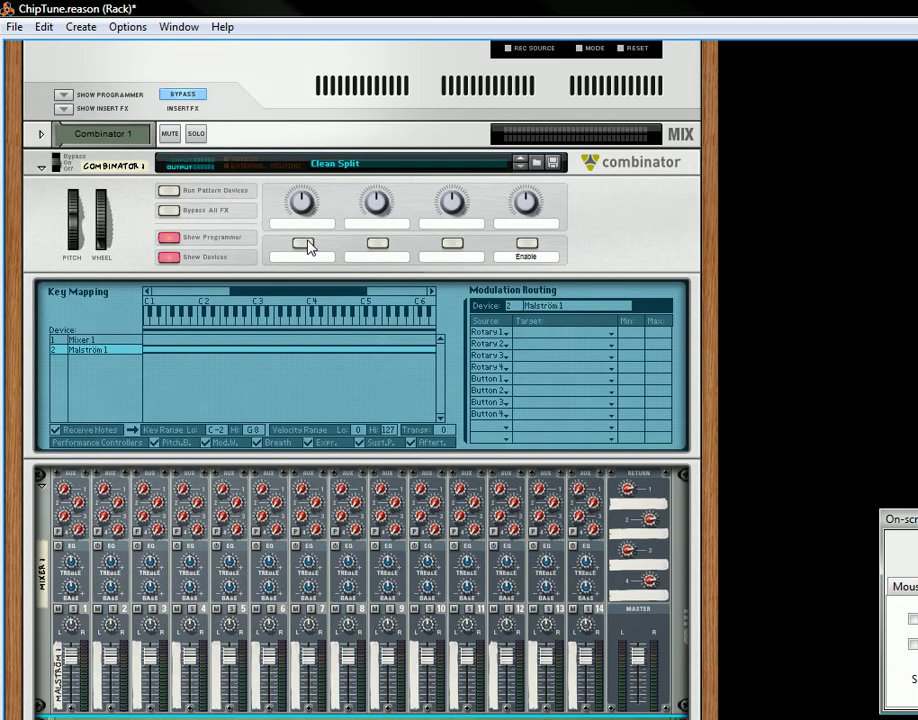
Route Button 1 to Modulator A To Pitch with a minimum of 46
click(522, 385)
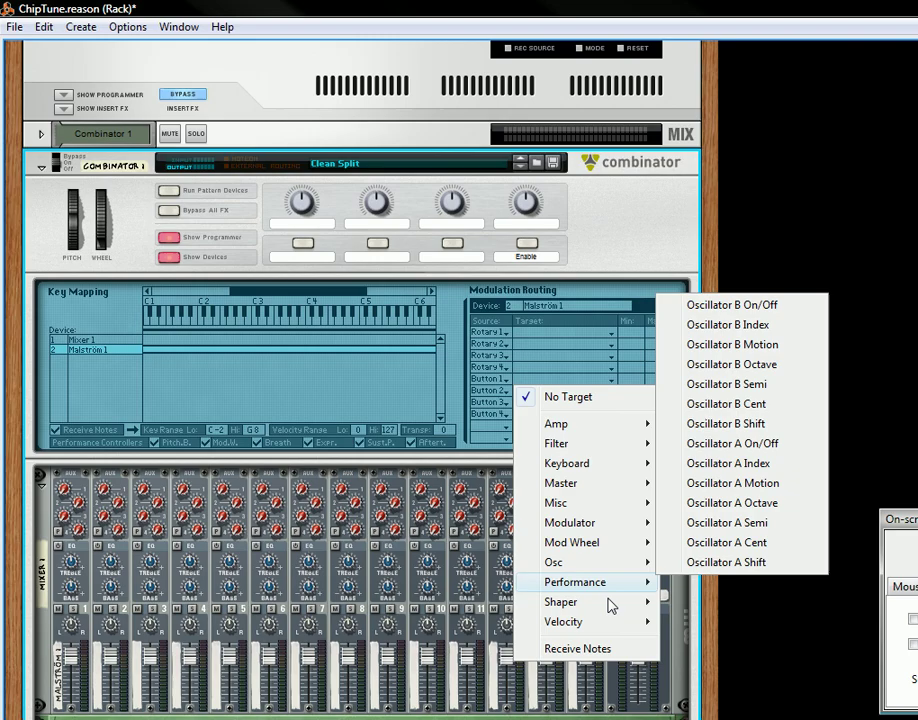
click(608, 248)
scroll(490, 383, down, 3)
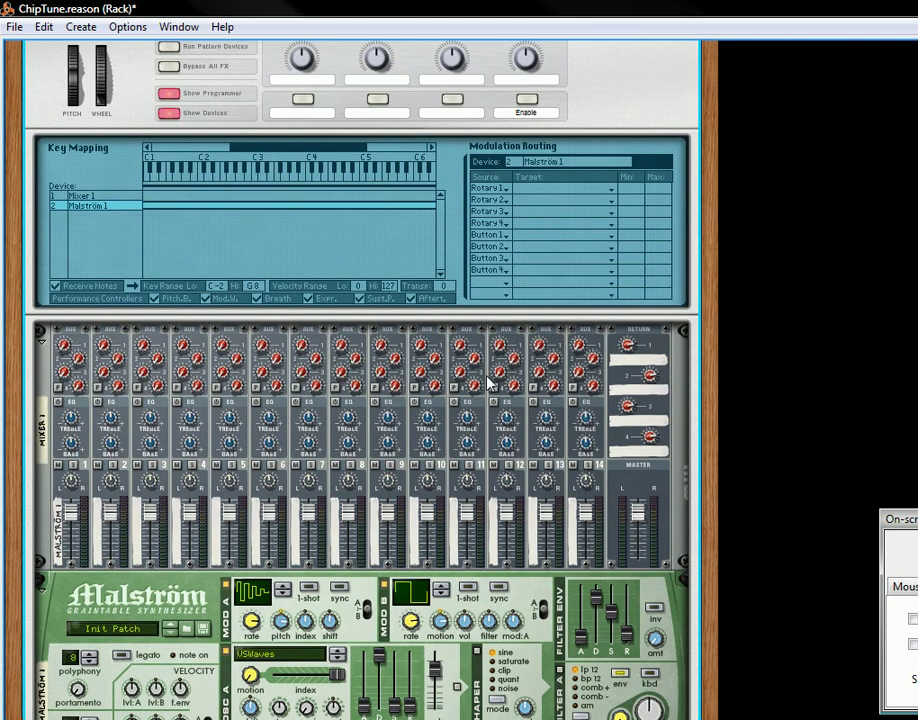
click(524, 241)
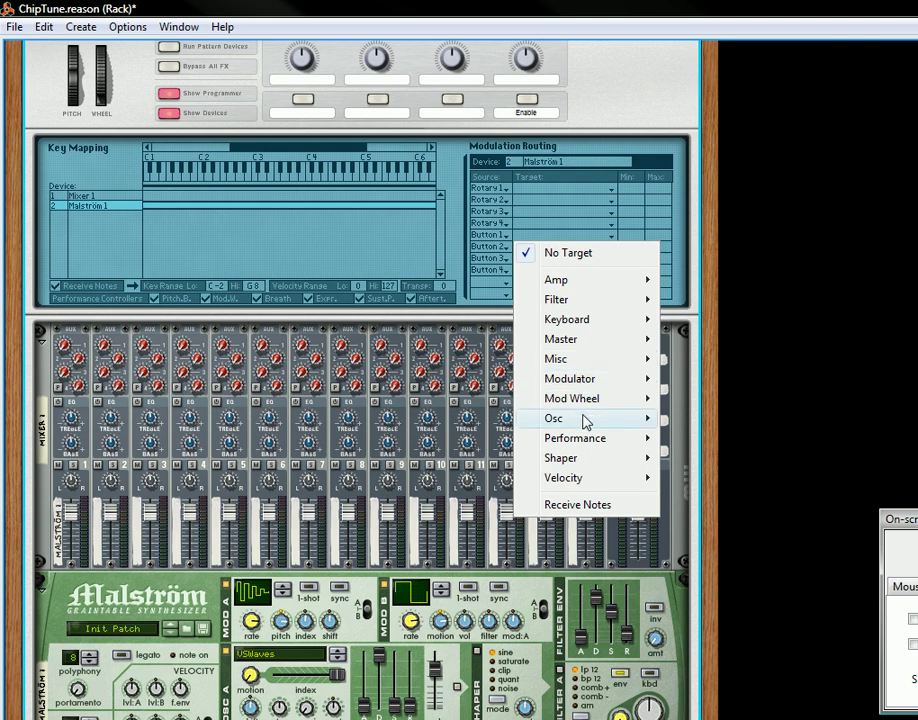
mouse_move(584, 420)
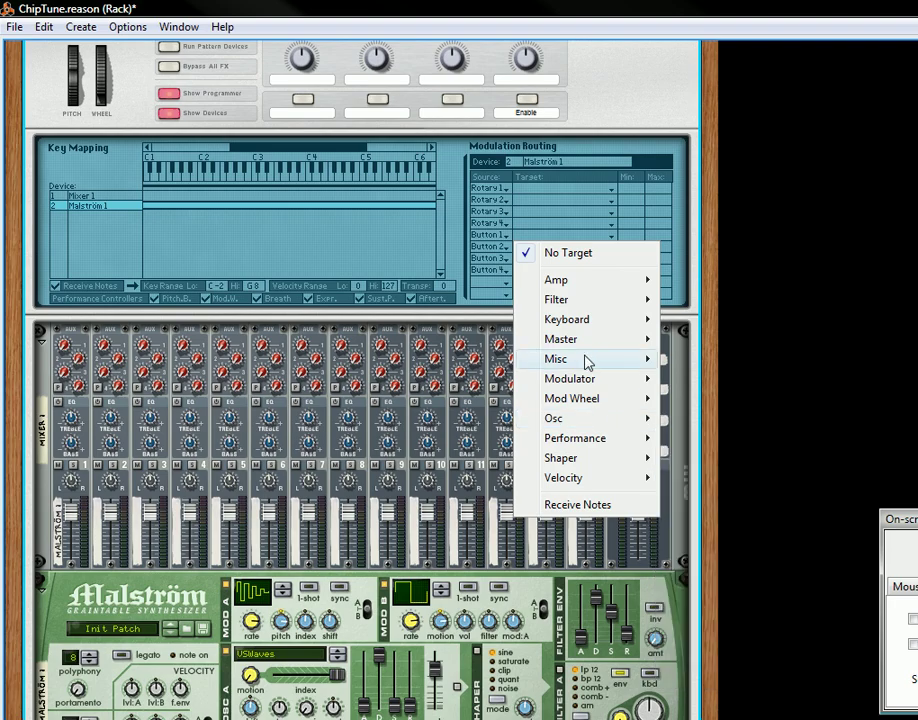
mouse_move(596, 380)
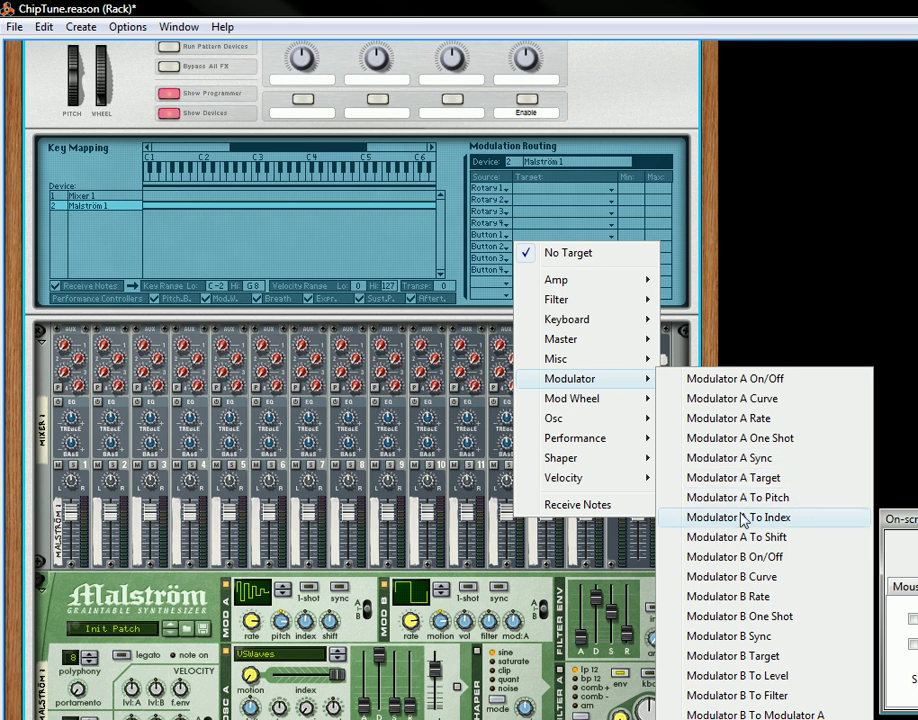
click(745, 497)
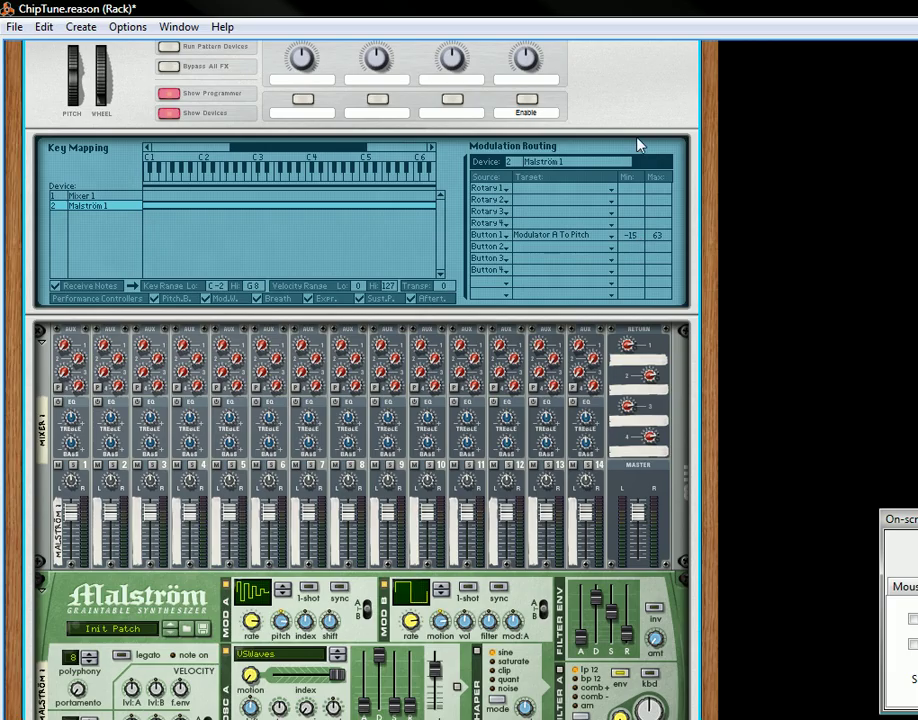
drag(643, 240, 646, 179)
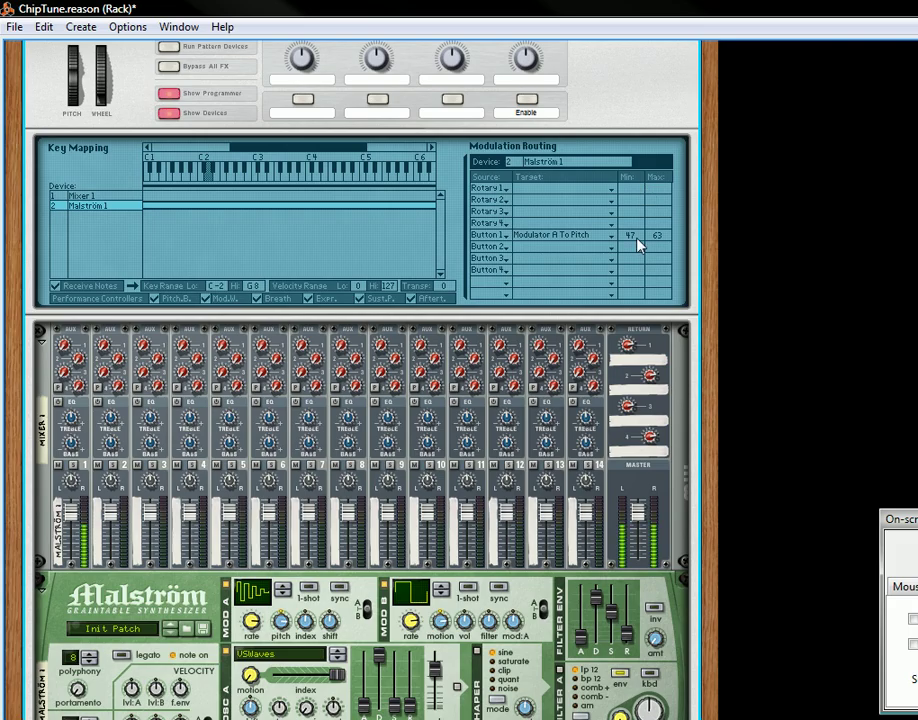
drag(638, 244, 639, 246)
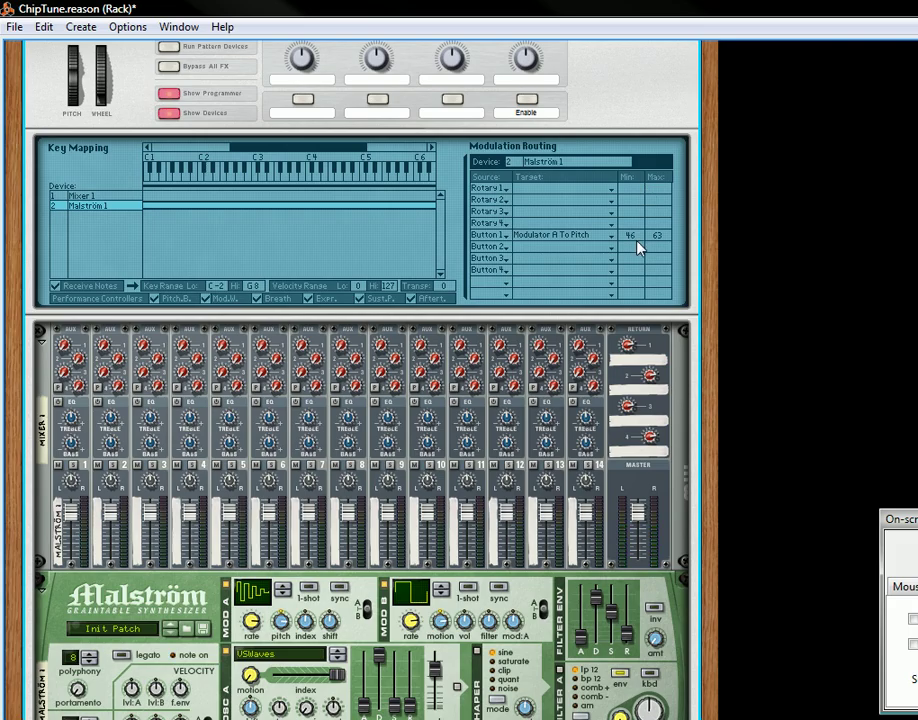
Test Button 1 on and off and label it 'Pitch'
click(302, 100)
click(303, 100)
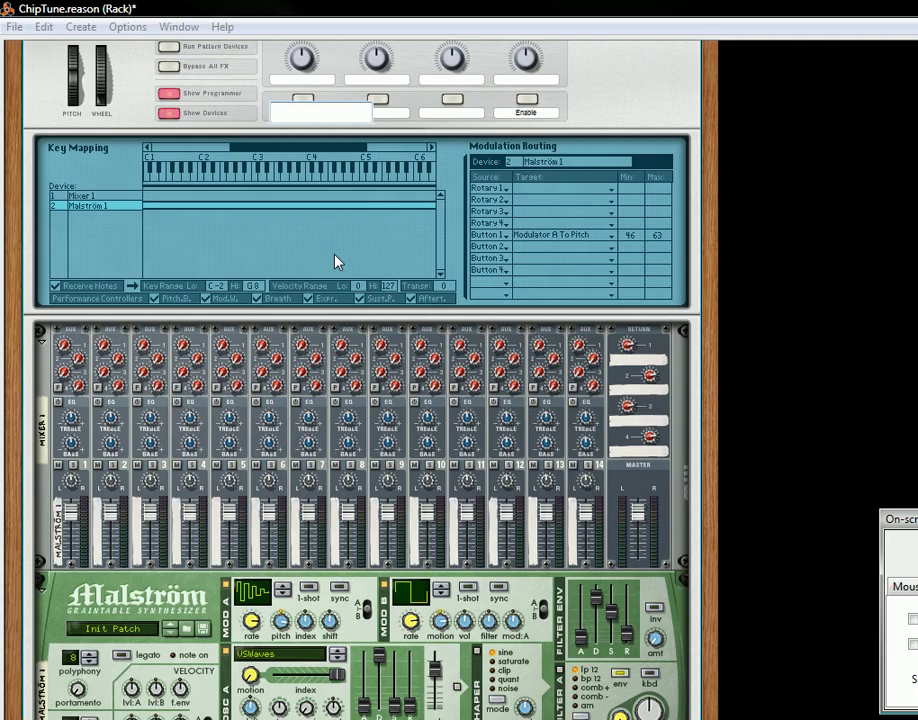
text(Pitch)
double_click(293, 80)
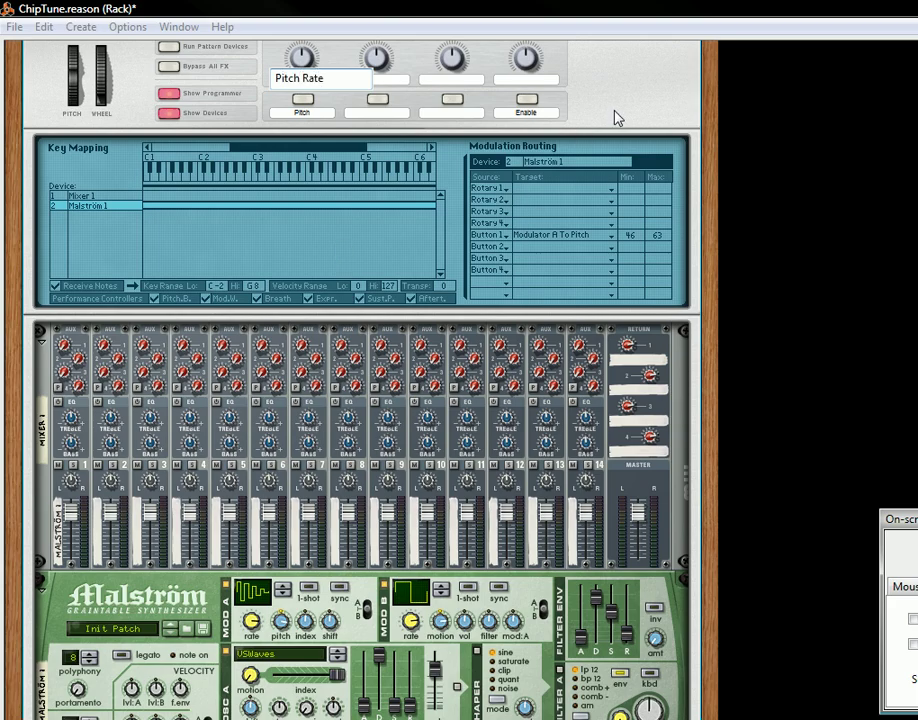
Label Rotary 1 'Pitch Rate' and route it to Modulator A Rate over 94–127
key(Return)
click(532, 196)
mouse_move(576, 343)
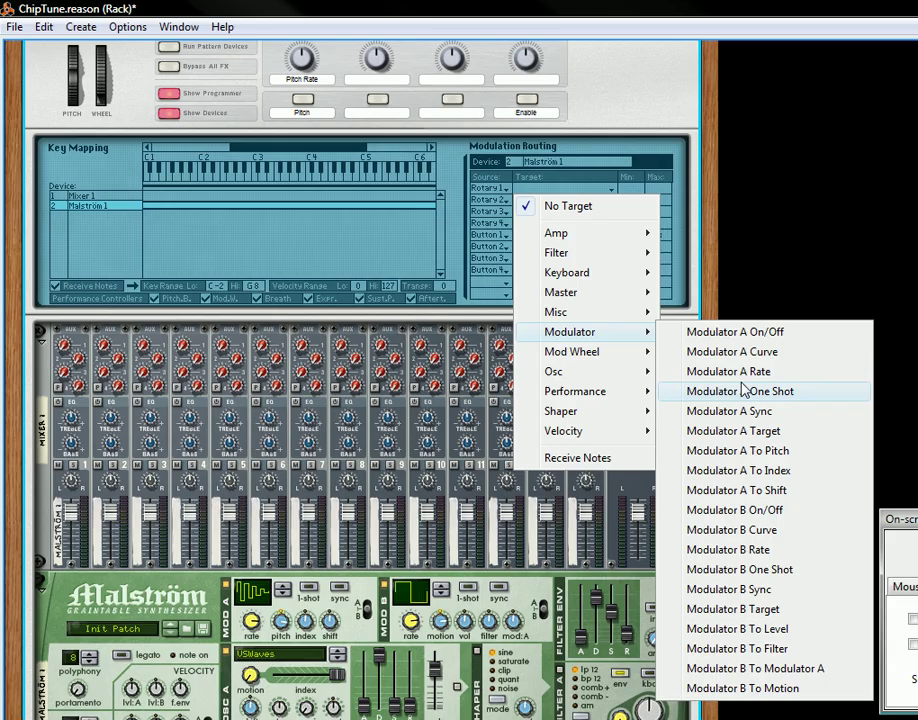
click(702, 371)
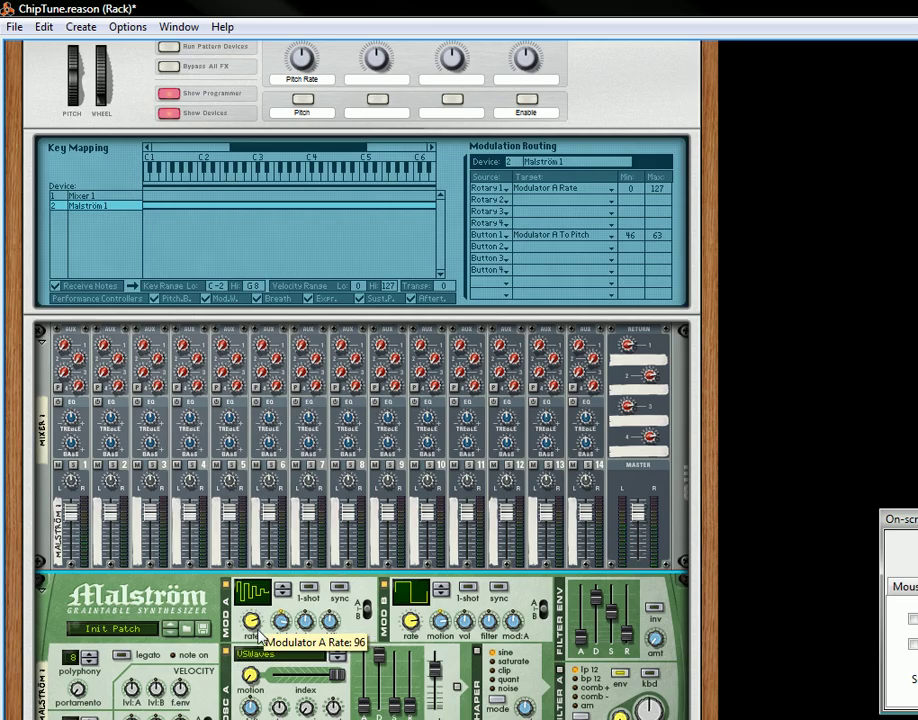
drag(630, 189, 645, 193)
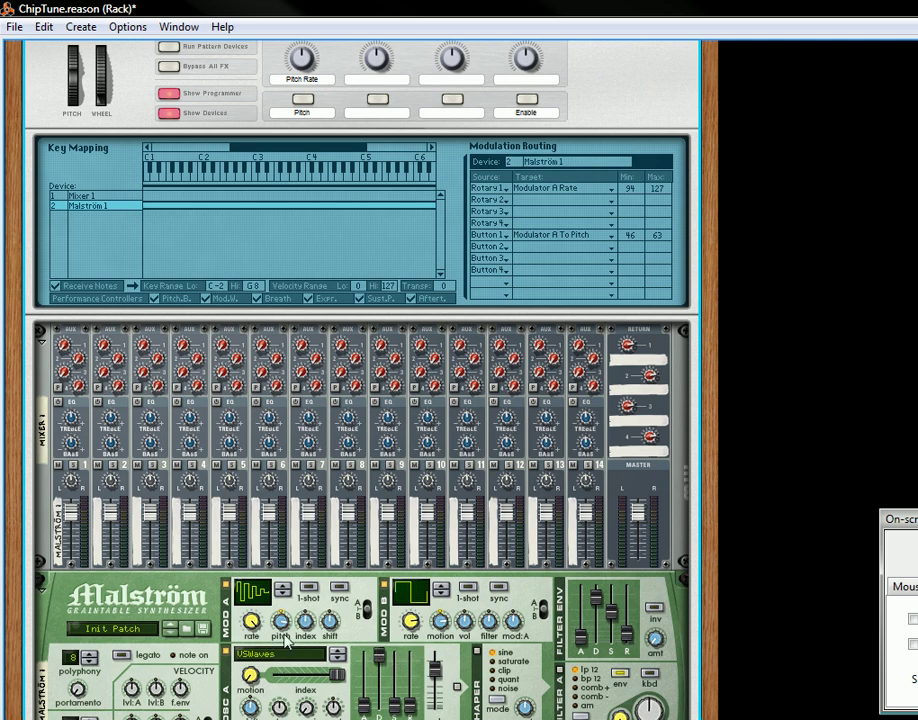
scroll(287, 654, down, 3)
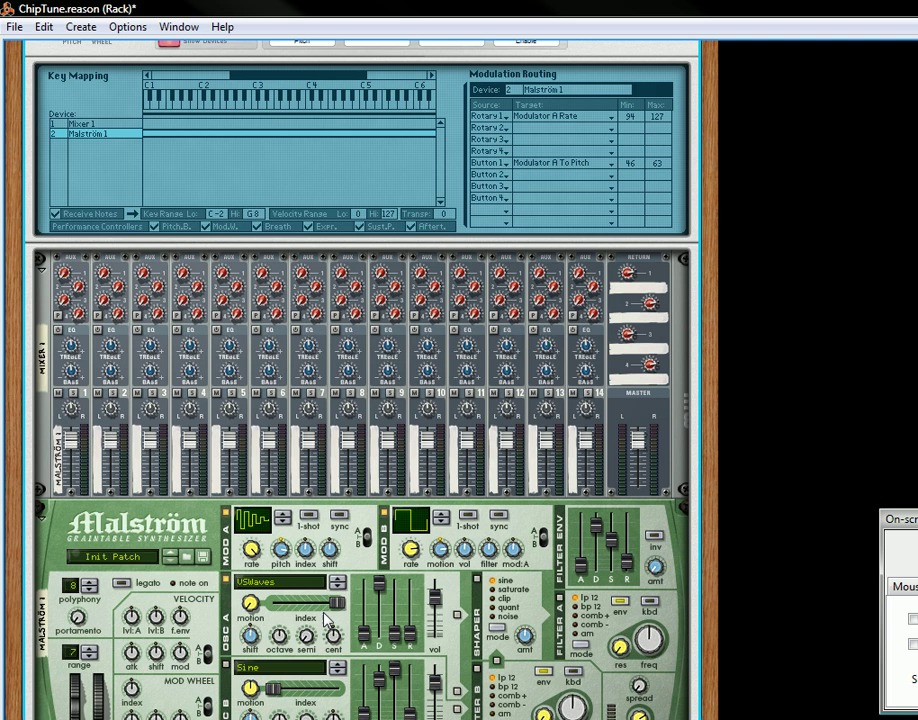
Label Rotary 2 'Index' and route it to Oscillator A Index across 0–127
scroll(232, 281, up, 4)
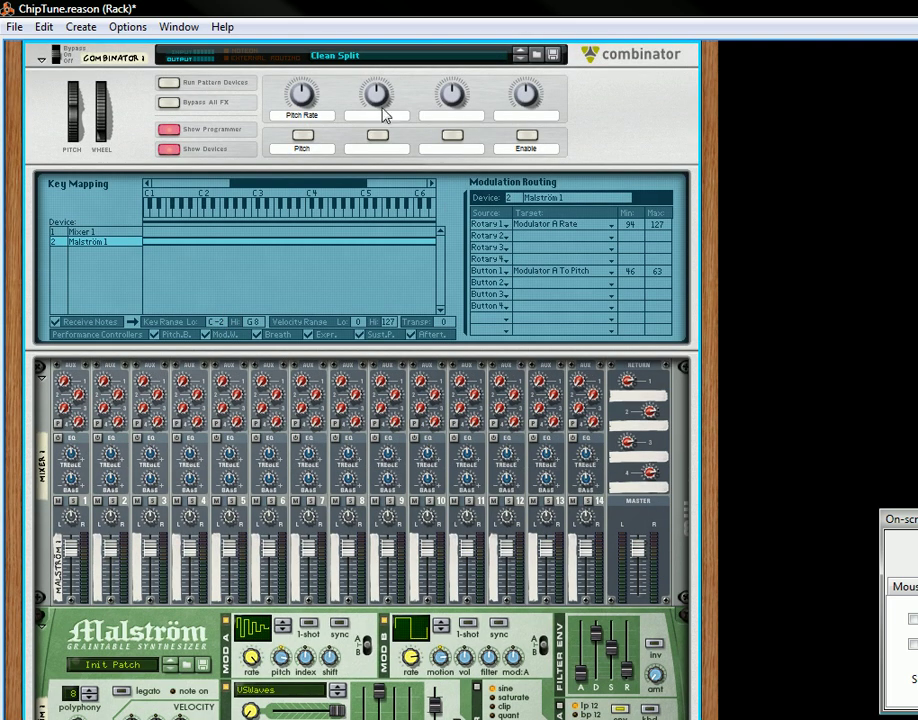
double_click(381, 115)
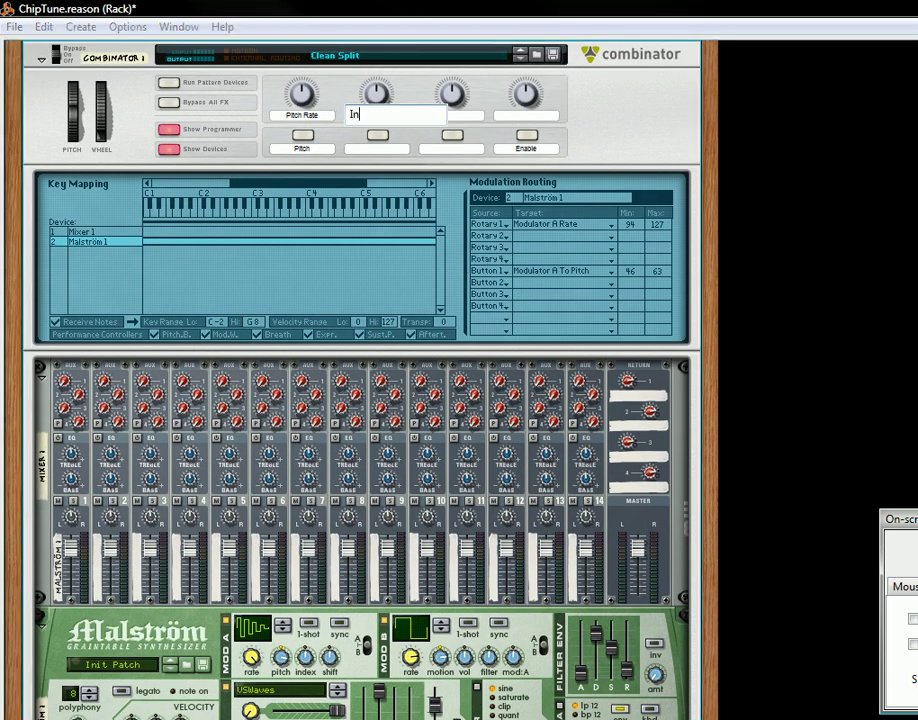
key(Return)
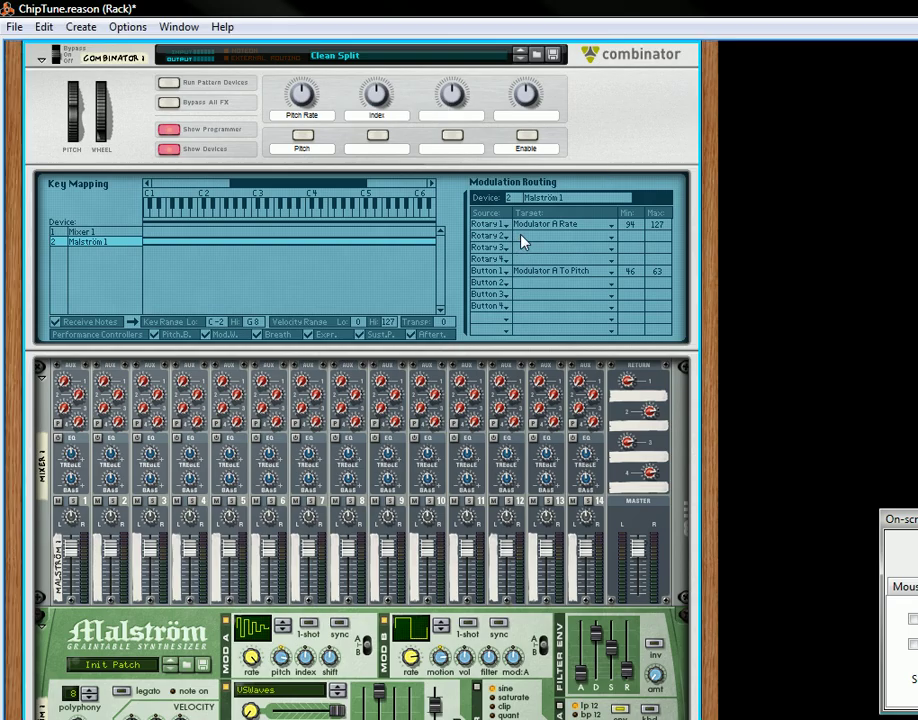
click(518, 238)
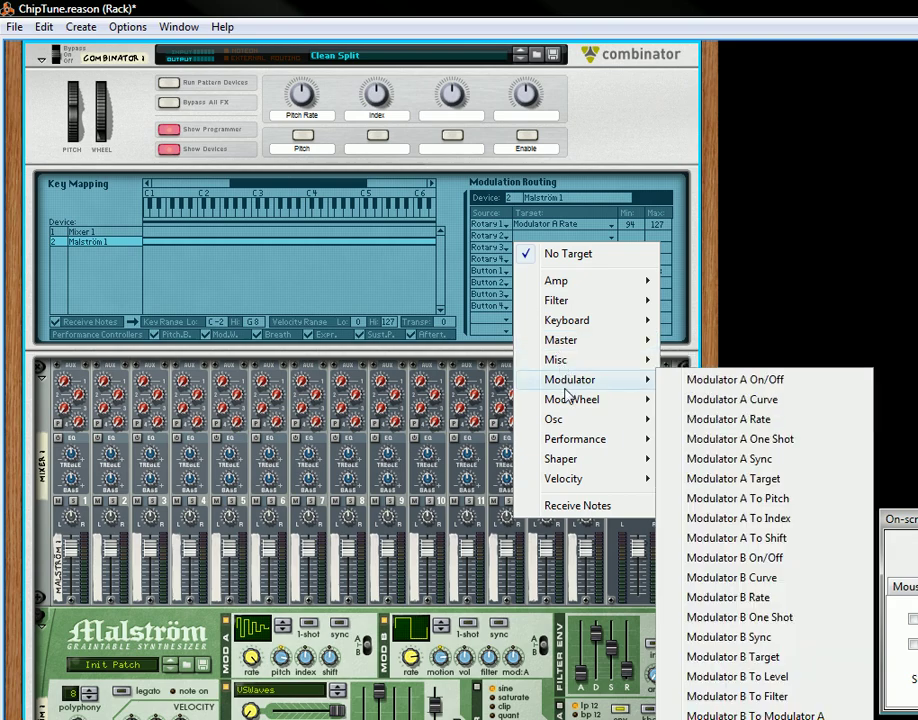
mouse_move(629, 420)
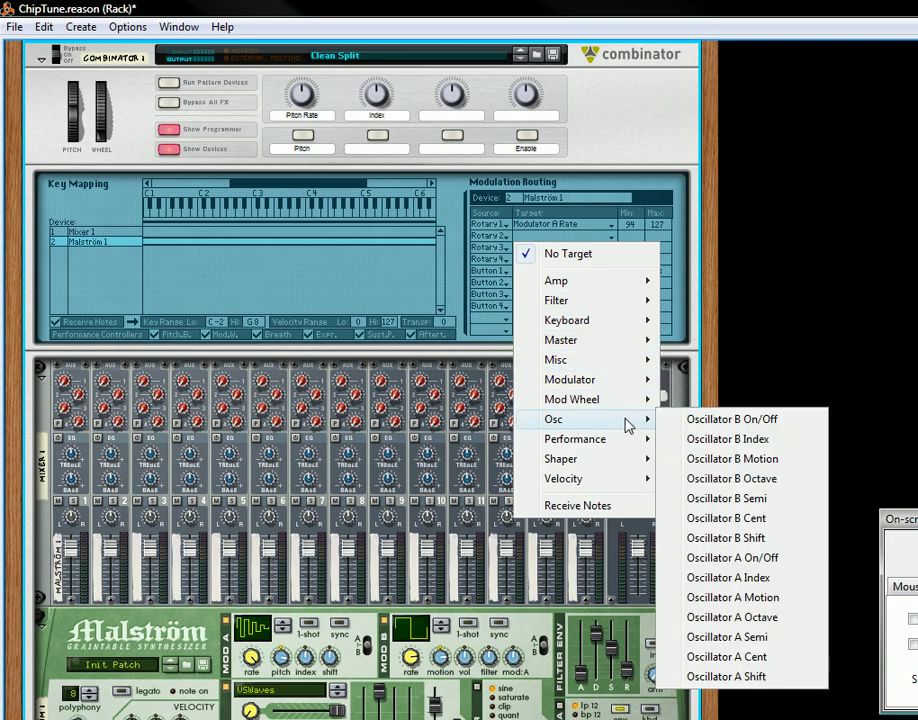
click(707, 580)
Try out the Index and Pitch Rate knobs and the Pitch button
mouse_move(389, 102)
mouse_down()
mouse_move(385, 72)
mouse_move(392, 121)
mouse_up()
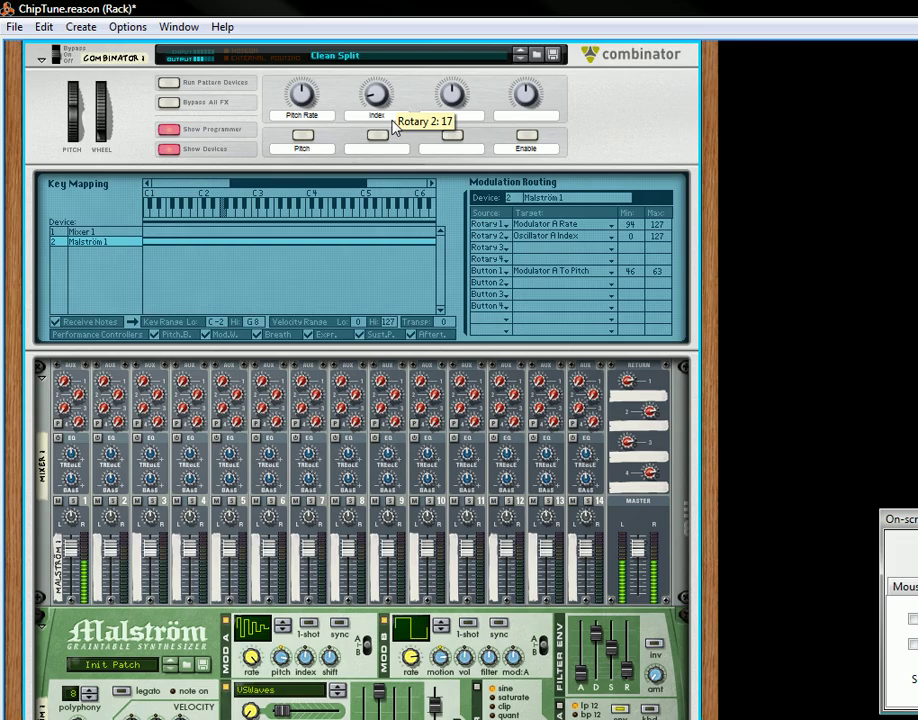
drag(303, 92, 322, 93)
click(303, 135)
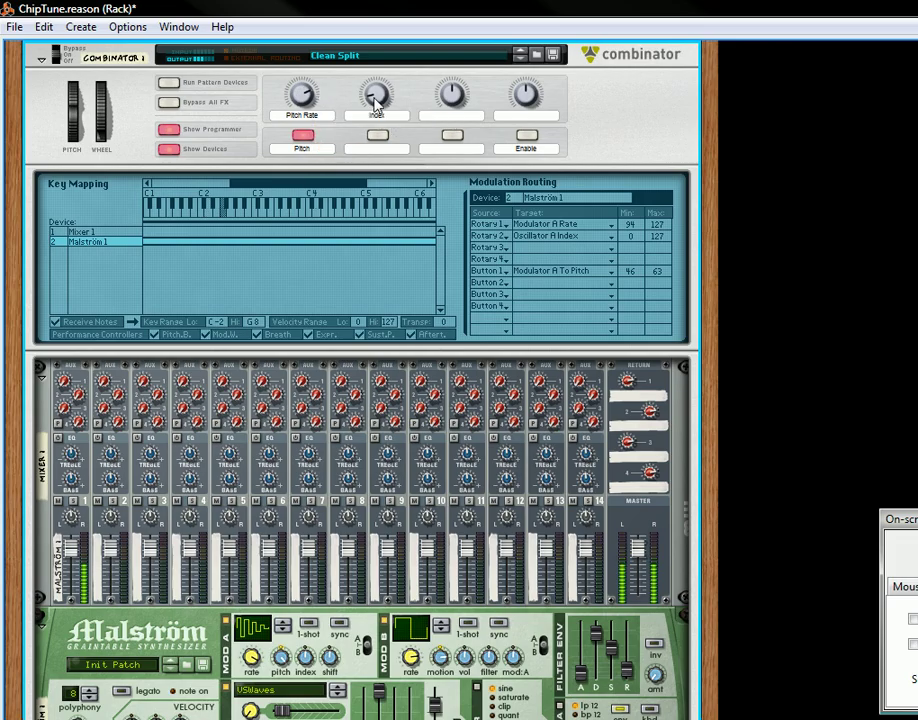
drag(377, 100, 397, 115)
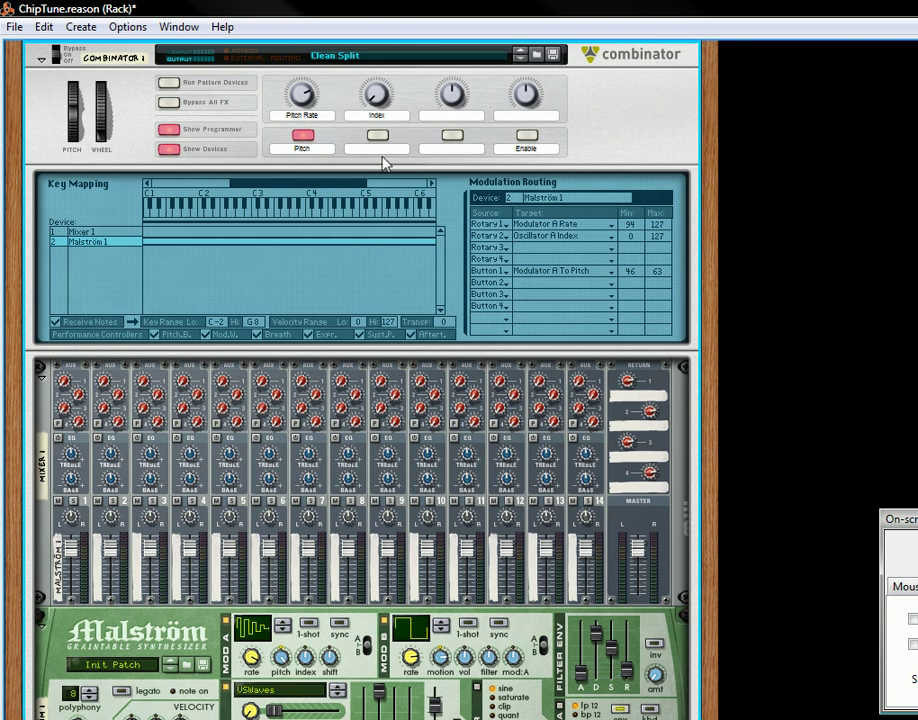
scroll(358, 364, down, 3)
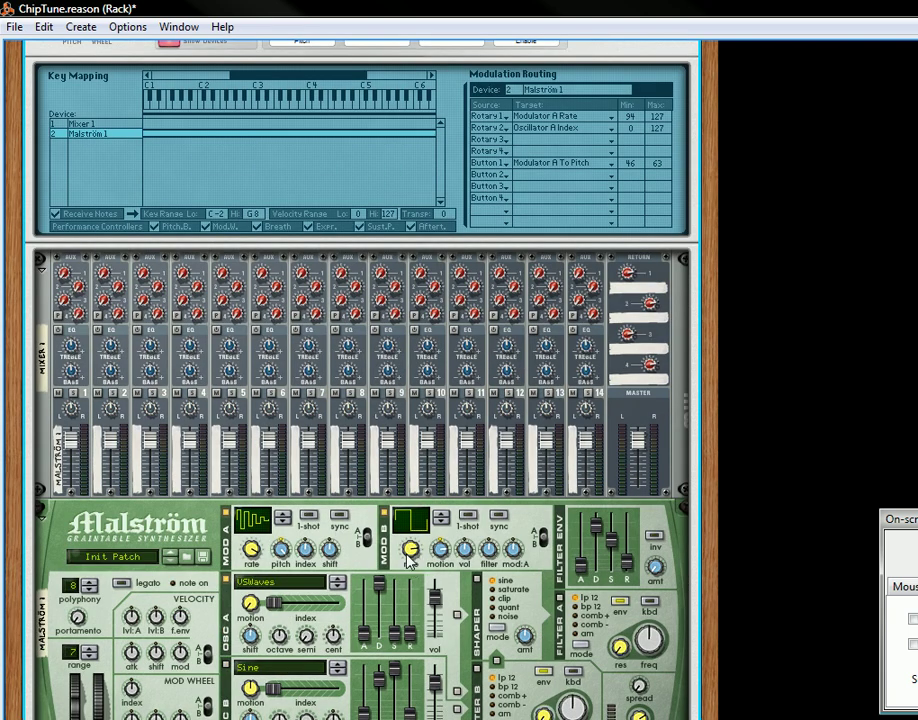
Label the third rotary 'Pitch B Rate'
mouse_move(408, 562)
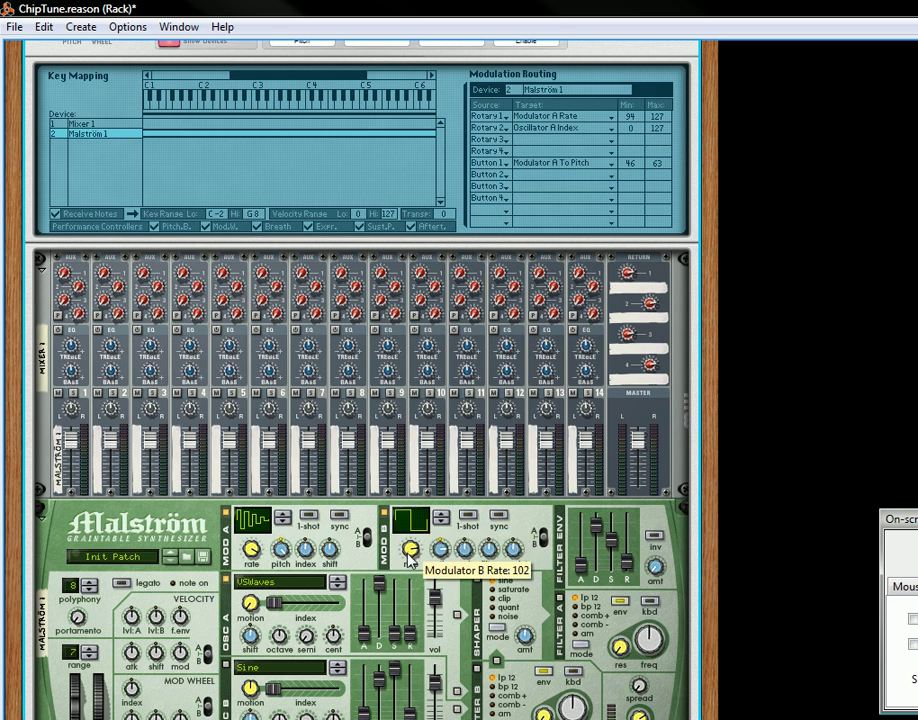
scroll(322, 328, up, 3)
scroll(322, 328, up, 2)
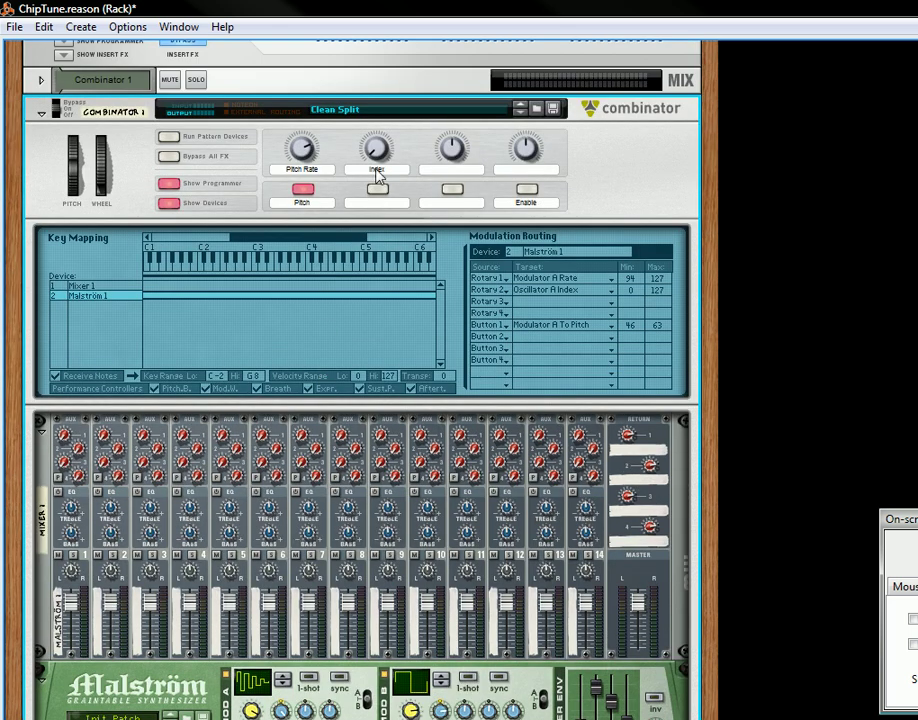
double_click(441, 172)
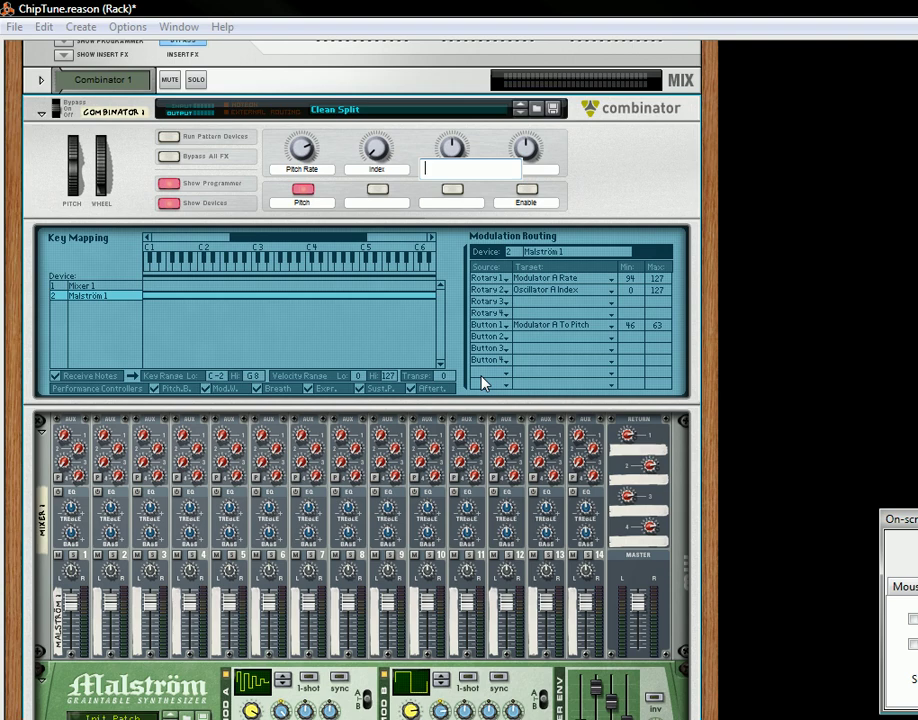
text(Pitch B Rate)
key(Return)
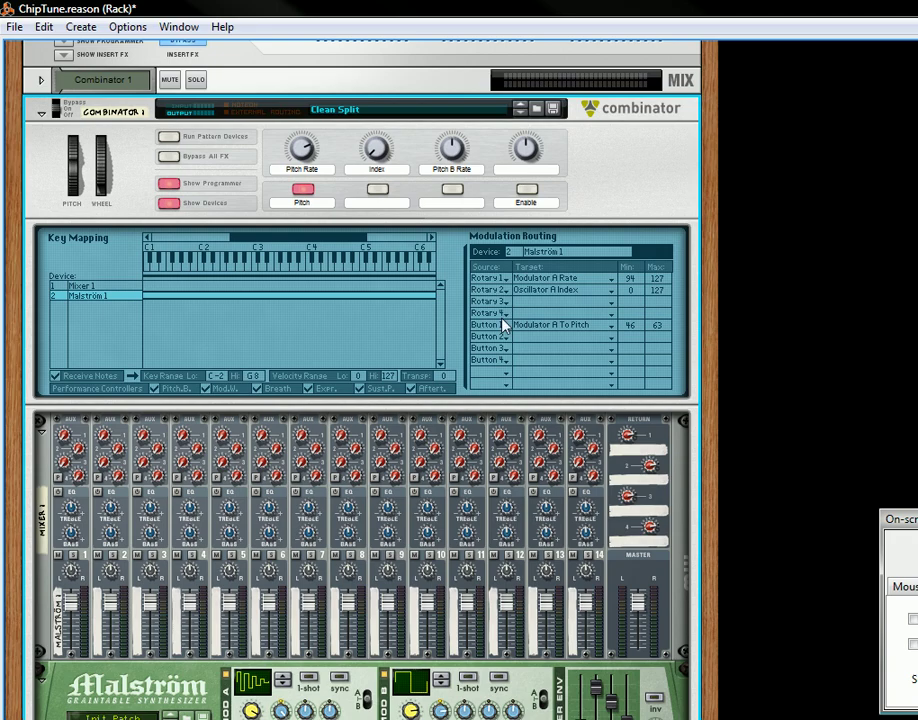
Route the third knob to Modulator B Rate with minimum 97, then test it
click(519, 305)
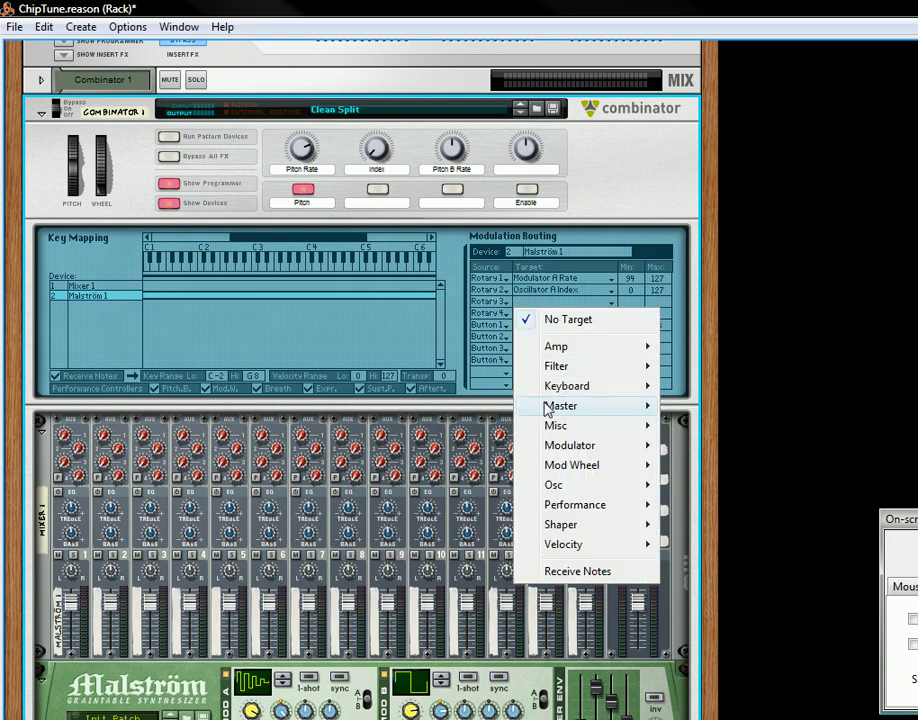
mouse_move(573, 452)
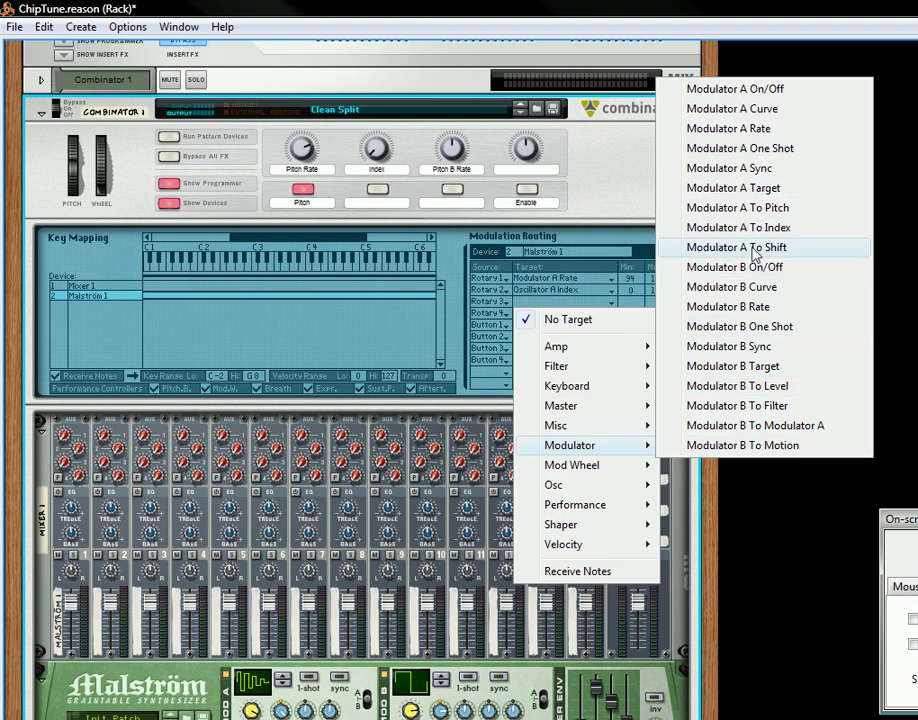
click(755, 307)
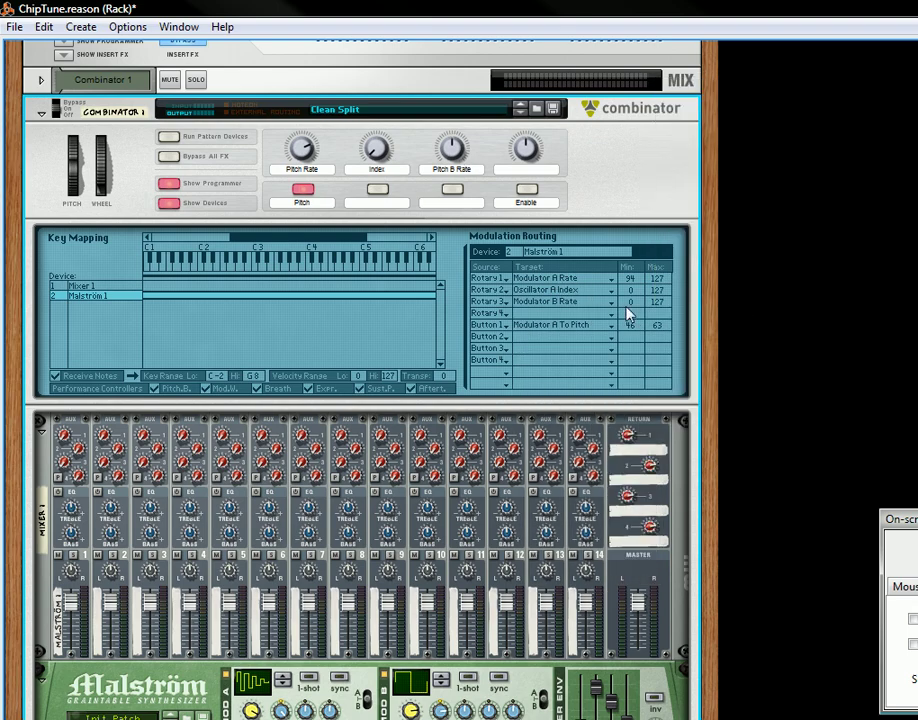
drag(641, 303, 650, 205)
drag(651, 152, 652, 143)
drag(458, 155, 498, 272)
scroll(385, 515, down, 3)
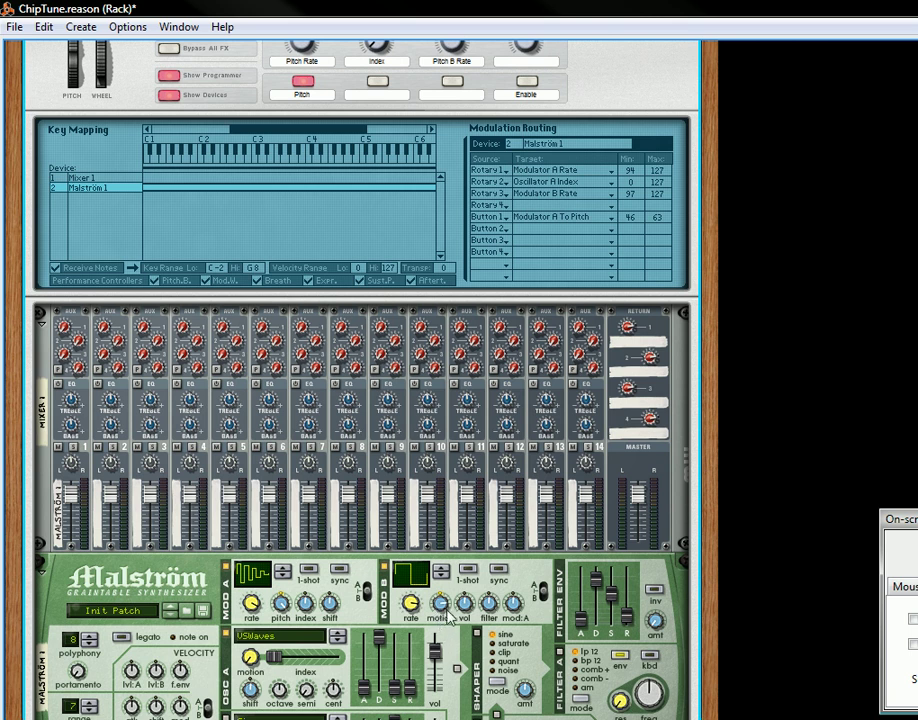
scroll(324, 312, up, 3)
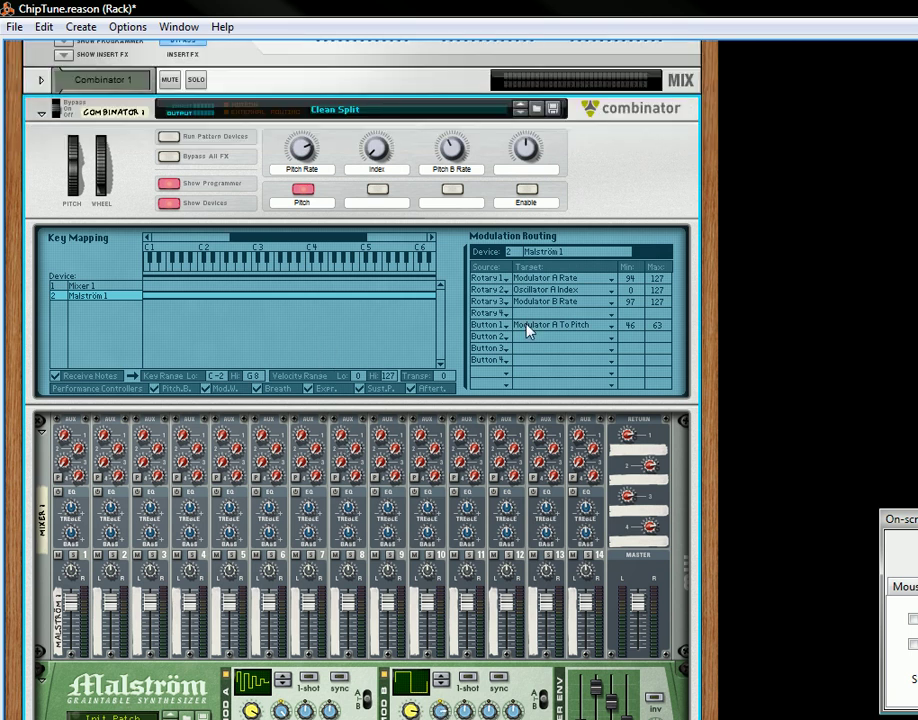
Route the fourth knob to Modulator B To Motion over −64–63
click(526, 322)
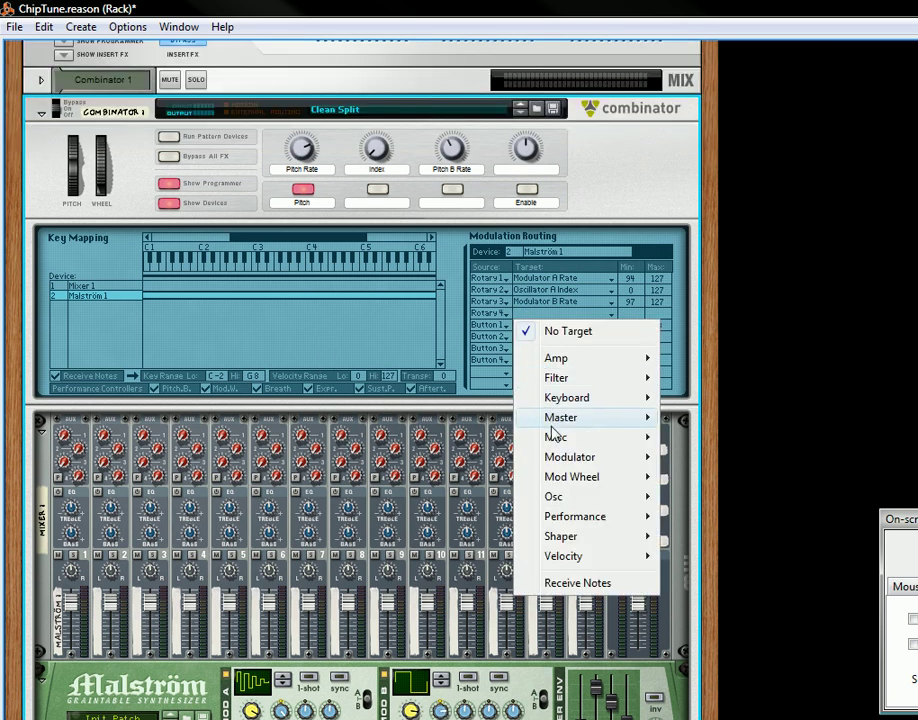
mouse_move(557, 447)
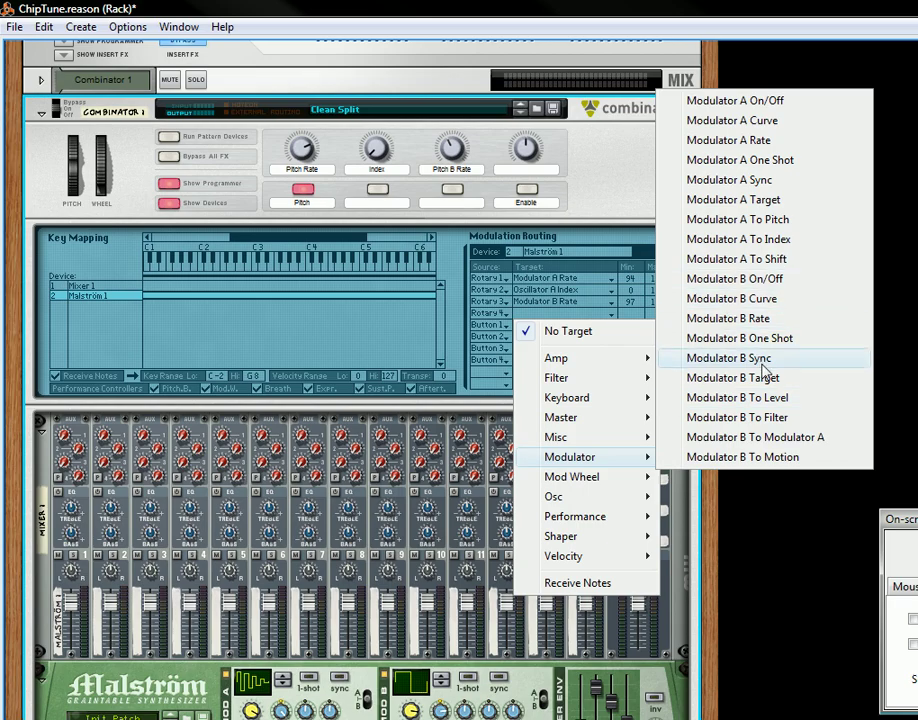
click(754, 457)
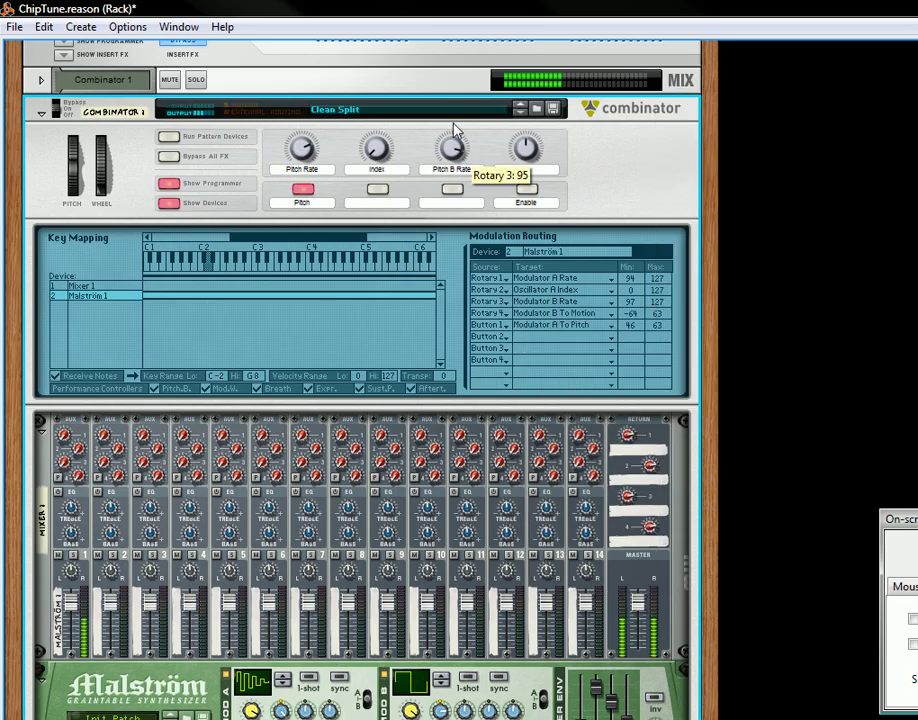
drag(453, 148, 466, 172)
scroll(420, 260, down, 1)
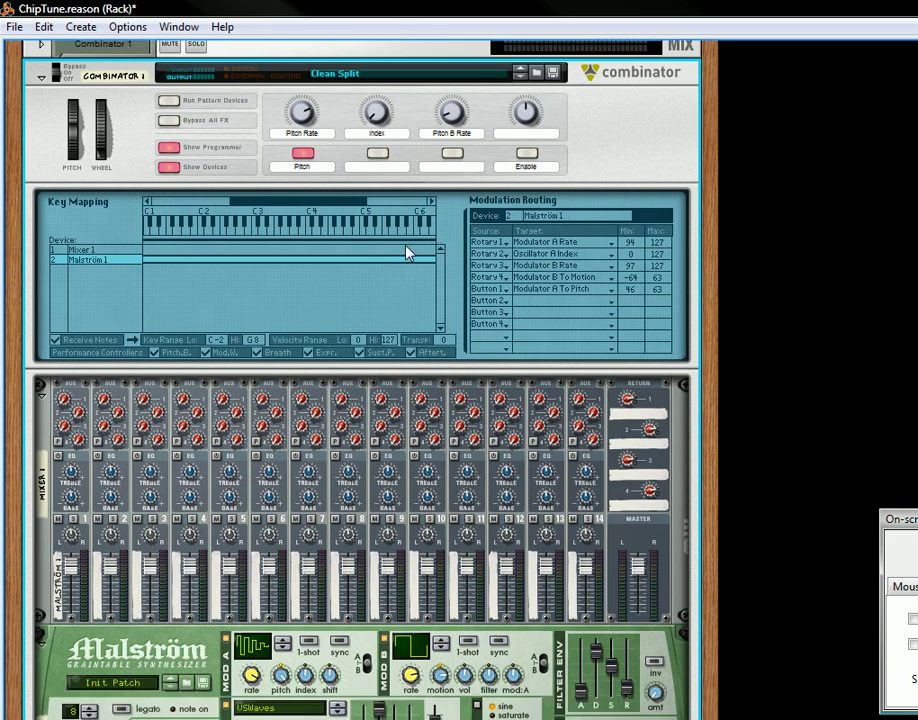
scroll(470, 240, up, 2)
Clear the fourth button's 'Enable' label so it is blank
double_click(530, 236)
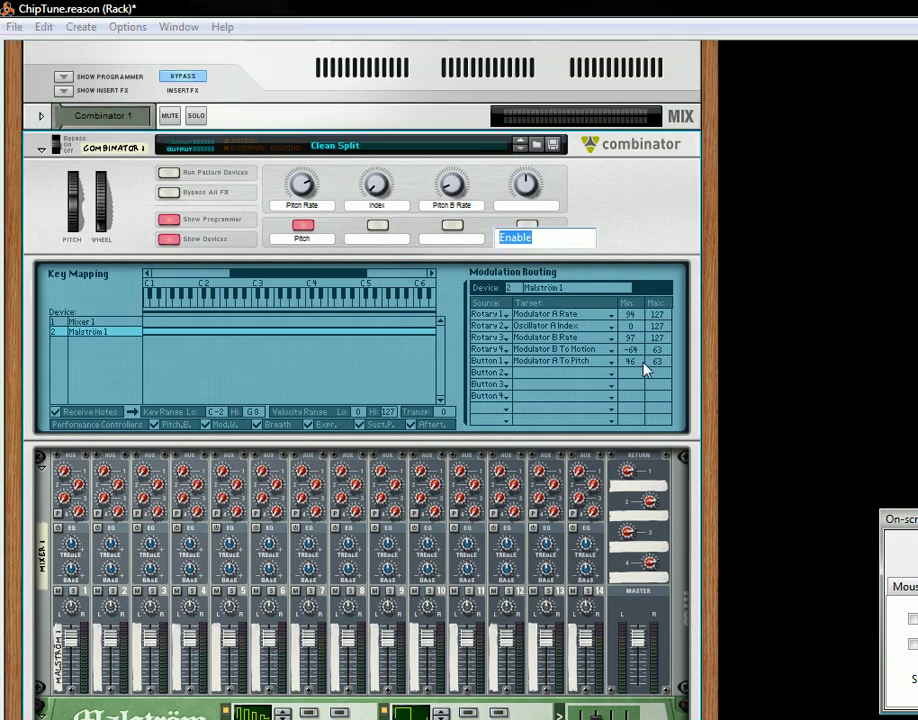
key(BackSpace)
key(Return)
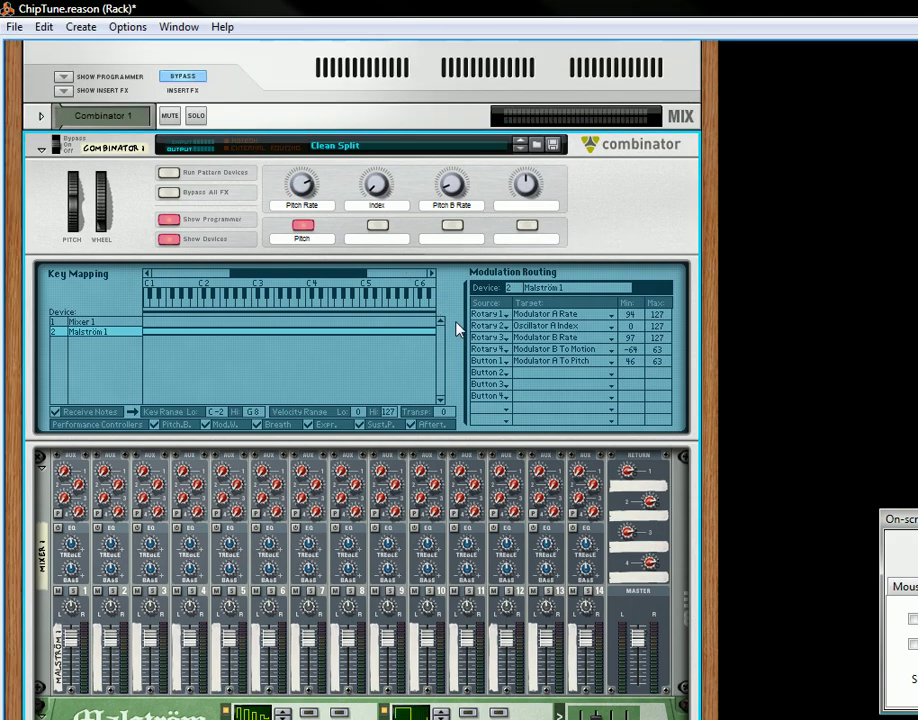
scroll(415, 300, down, 6)
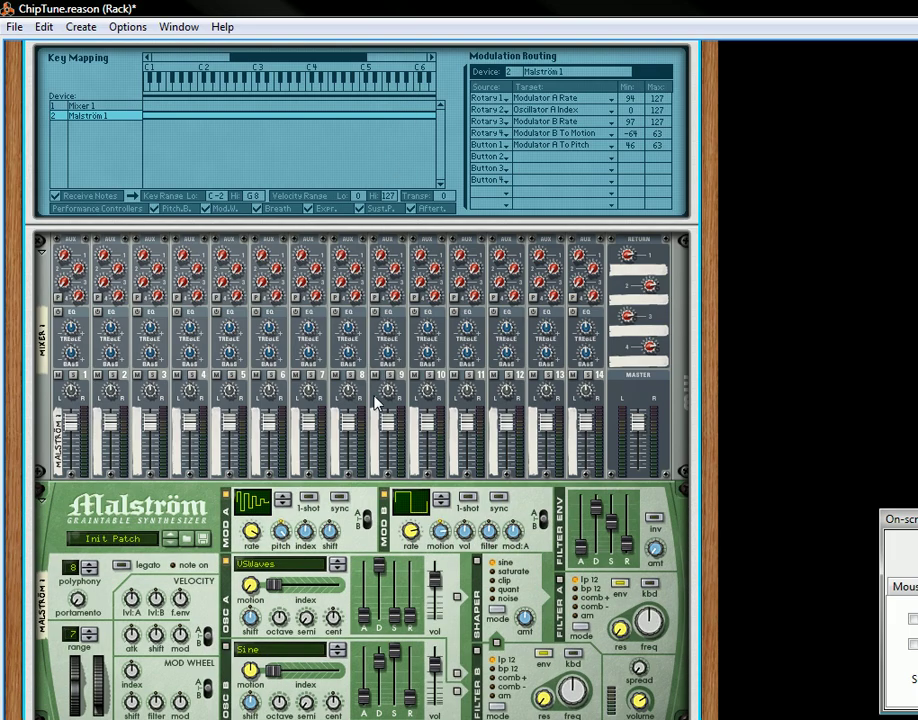
scroll(375, 405, down, 3)
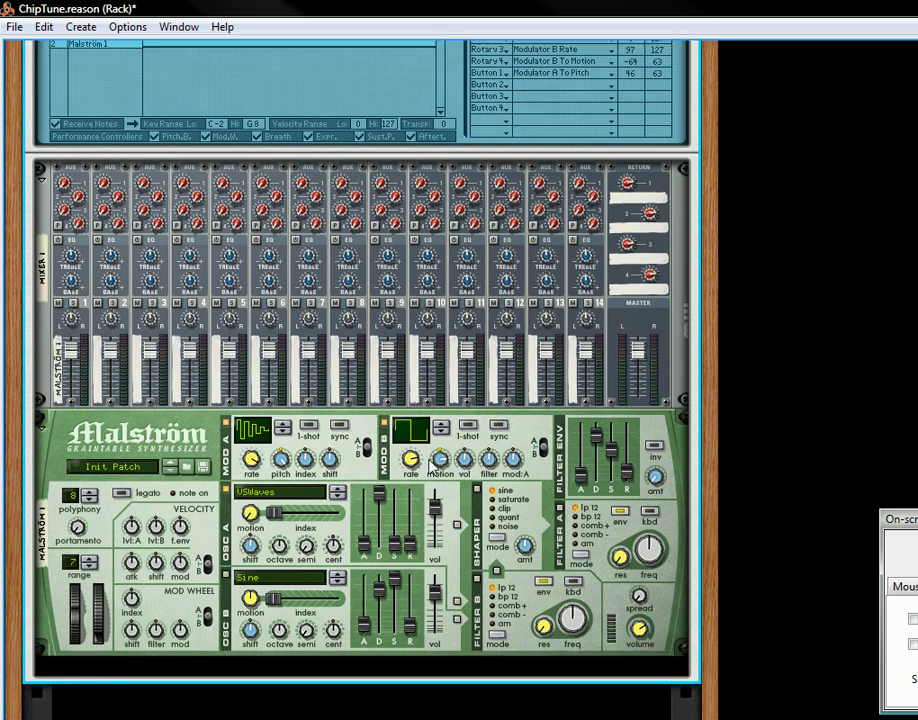
Insert a Scream 4 Distortion from the mixer's Effects menu and lower its Aux 1 Return to 62
right_click(658, 321)
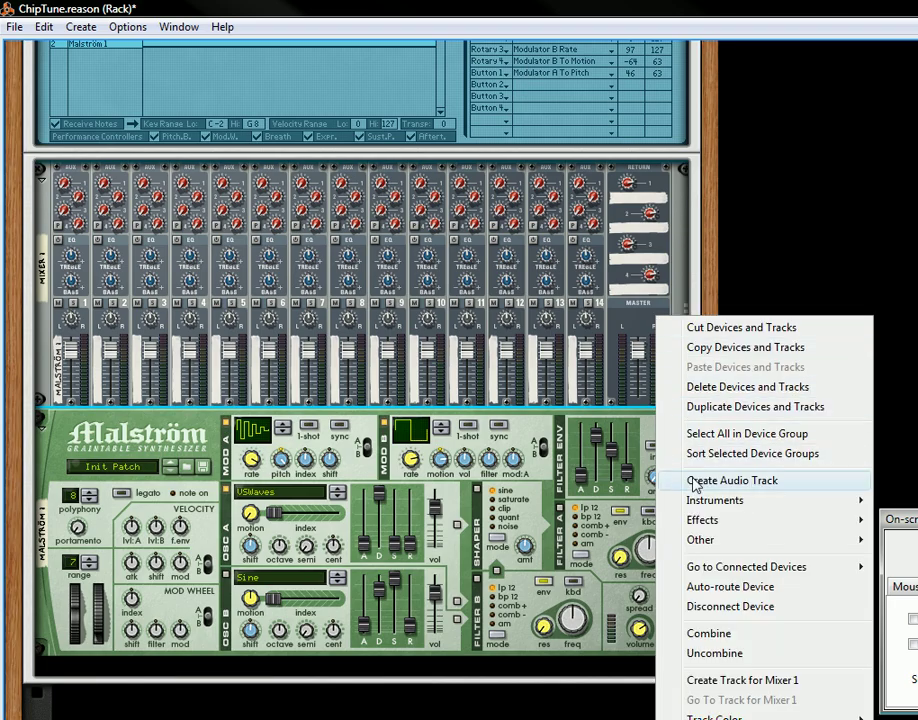
mouse_move(700, 522)
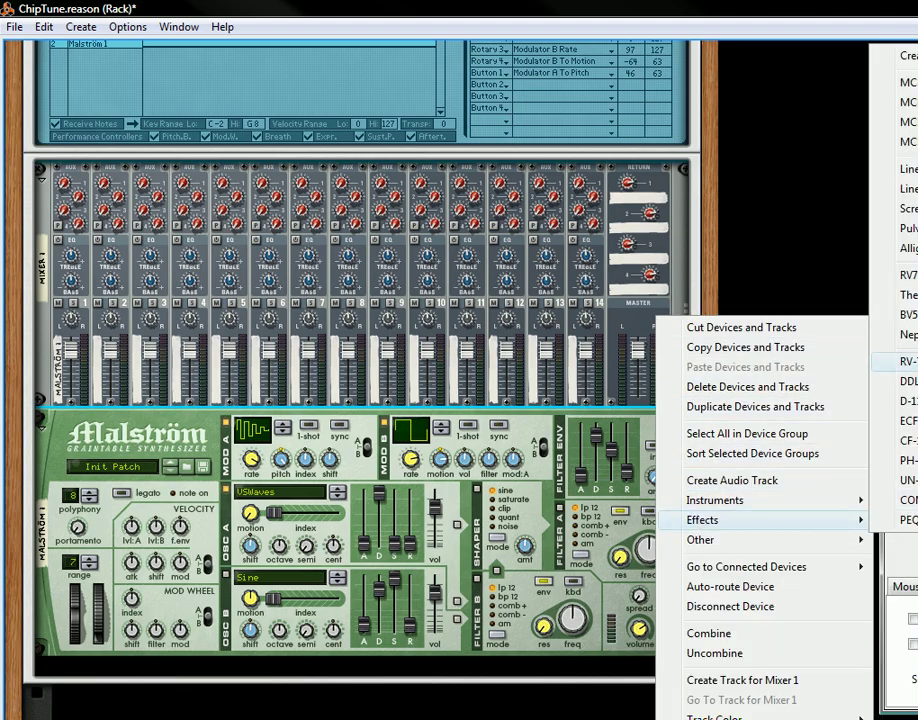
click(900, 208)
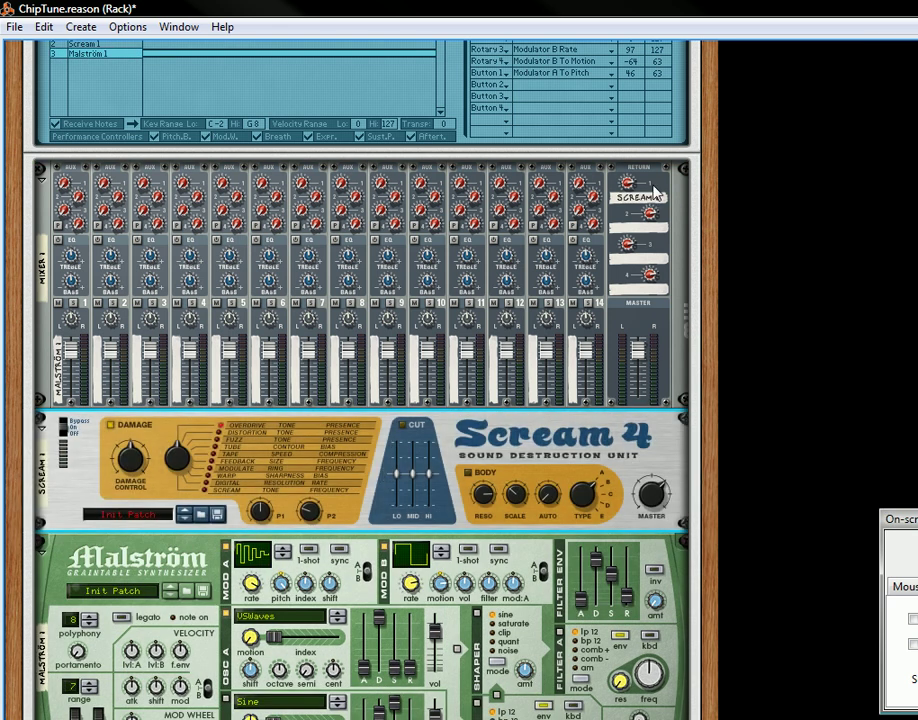
mouse_move(637, 205)
mouse_move(636, 207)
mouse_down()
mouse_move(637, 226)
mouse_move(637, 215)
mouse_up()
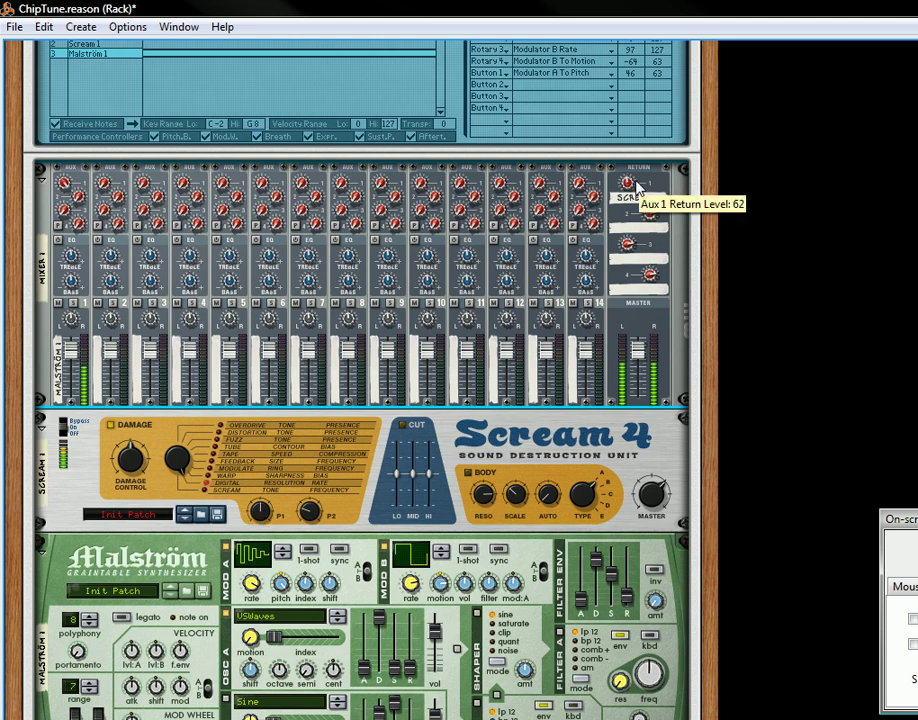
Readjust the Aux 1 Return, raise the Scream 4's P2, and set P1 to about 102
drag(636, 188, 633, 183)
drag(320, 514, 352, 498)
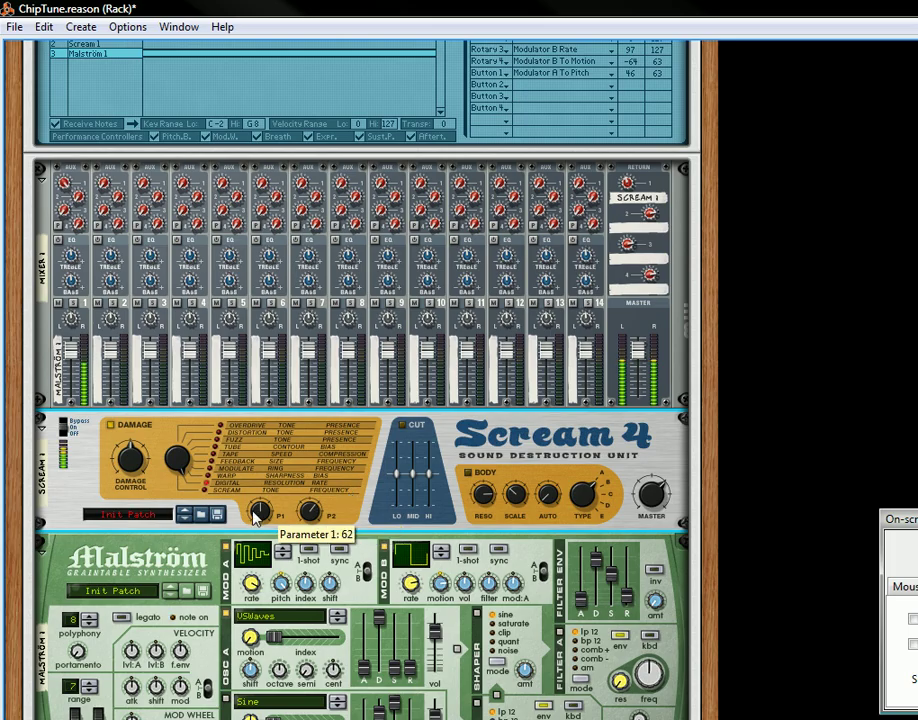
mouse_move(270, 510)
mouse_down()
mouse_move(279, 493)
mouse_move(281, 503)
mouse_up()
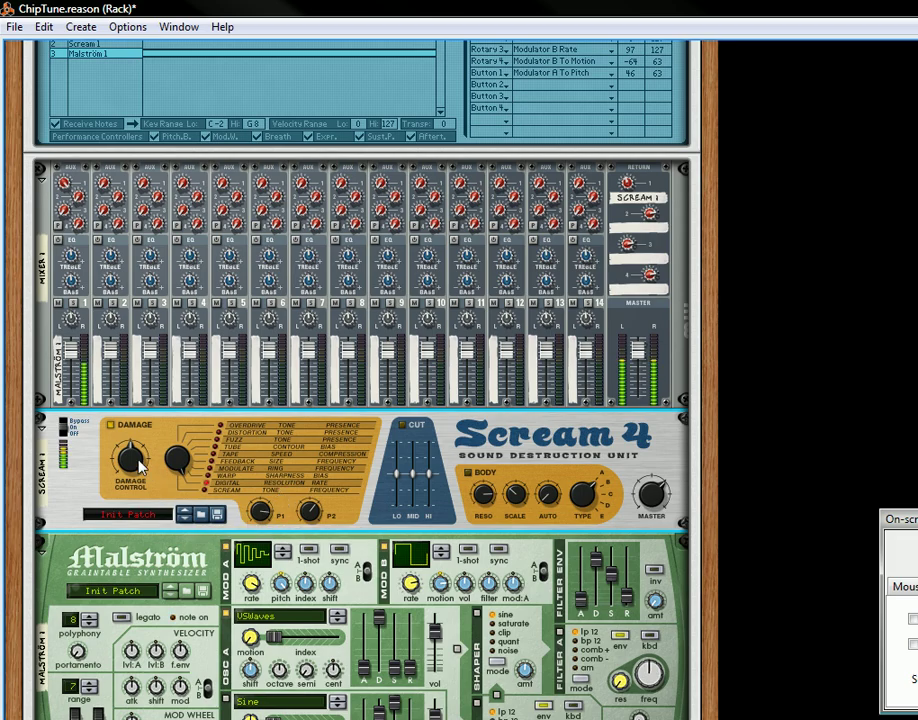
Turn down the Scream 4 damage, lower master to 79, and sweep P2 down to 98
drag(143, 474, 150, 462)
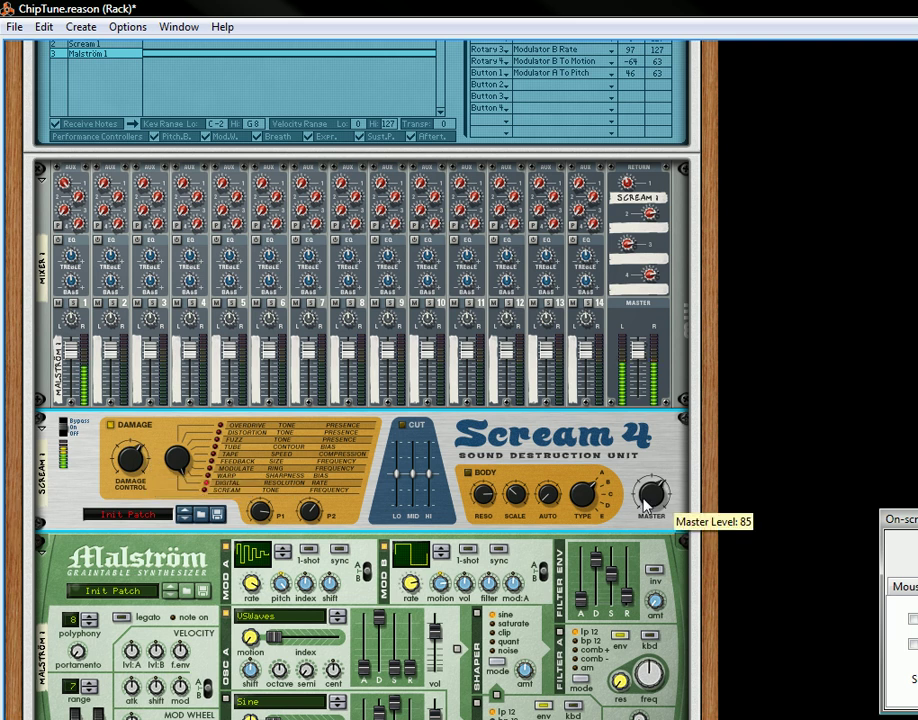
drag(640, 506, 658, 504)
scroll(283, 467, up, 3)
scroll(283, 467, up, 2)
scroll(250, 525, down, 3)
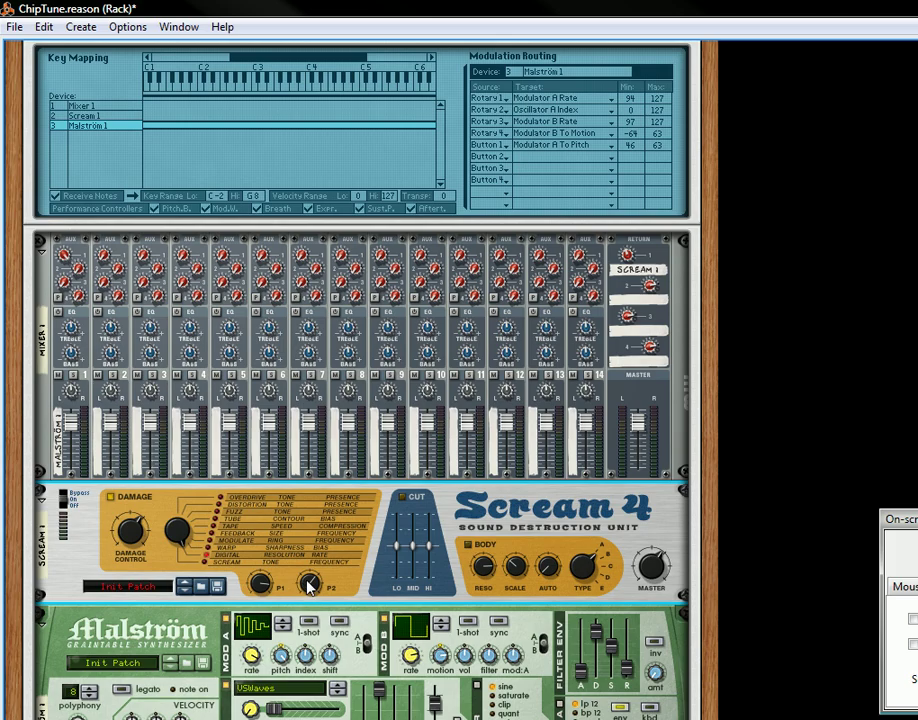
mouse_move(322, 576)
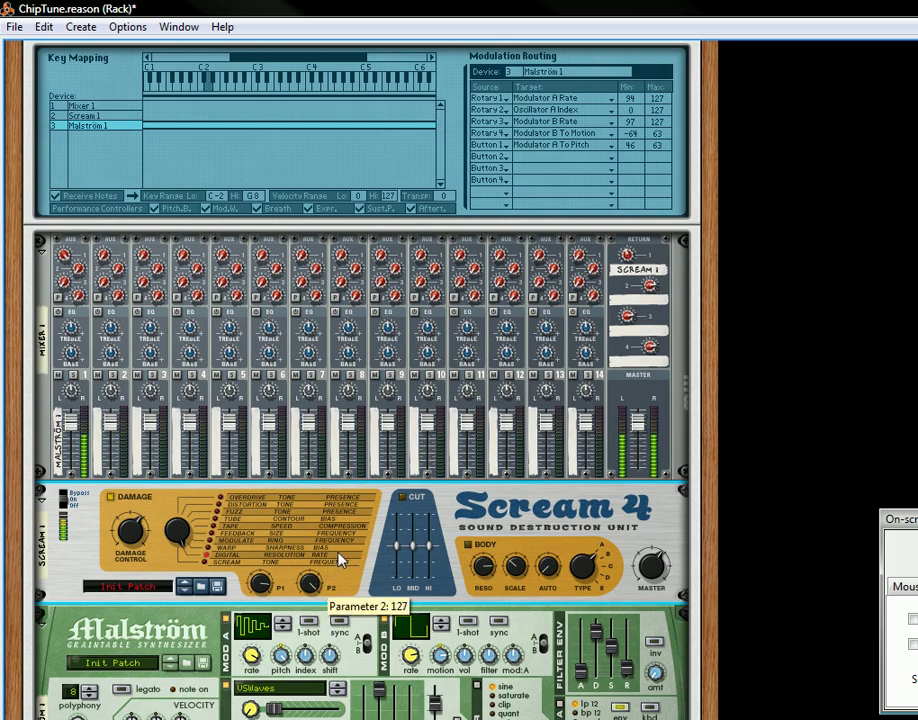
drag(340, 560, 376, 580)
Label the Combinator's second button 'Distortion'
scroll(390, 283, up, 5)
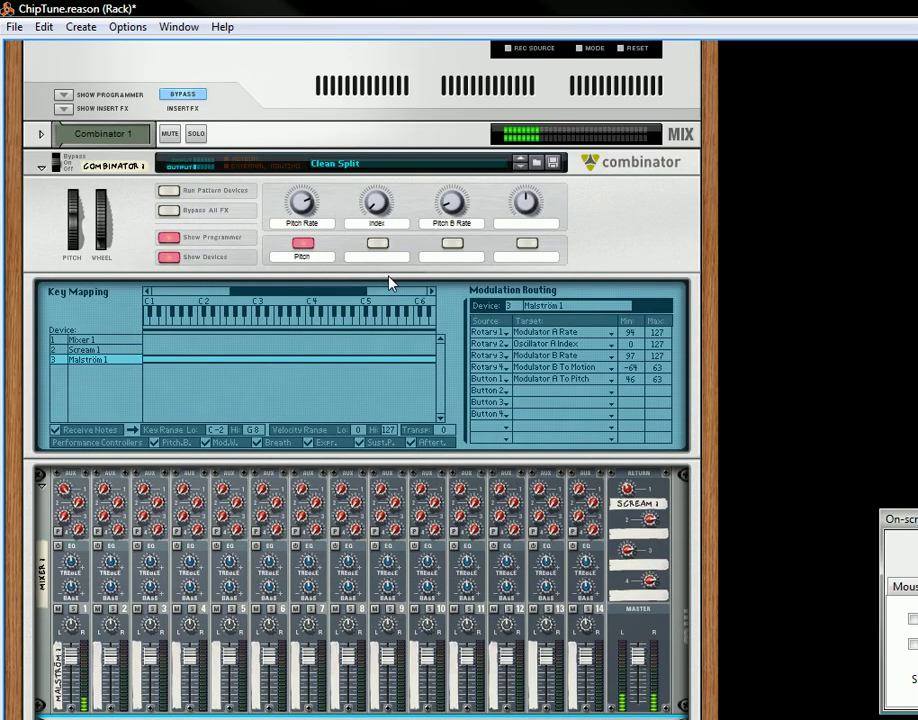
double_click(391, 254)
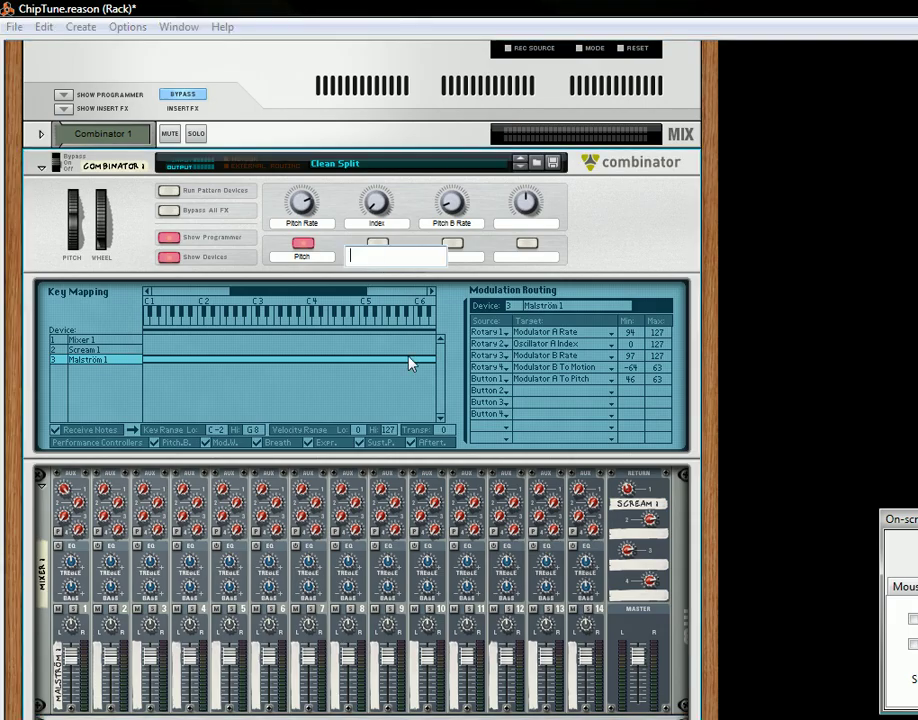
text(Distortion)
key(Return)
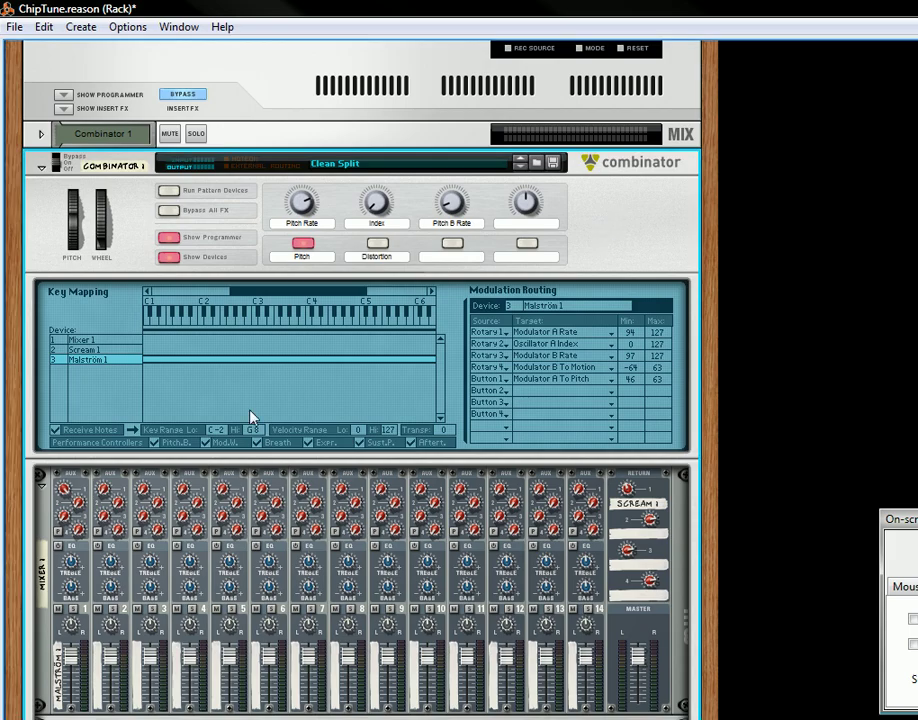
Route Button 2 to Mixer 1's Channel 1 Aux 1 Send in Modulation Routing
scroll(178, 437, down, 1)
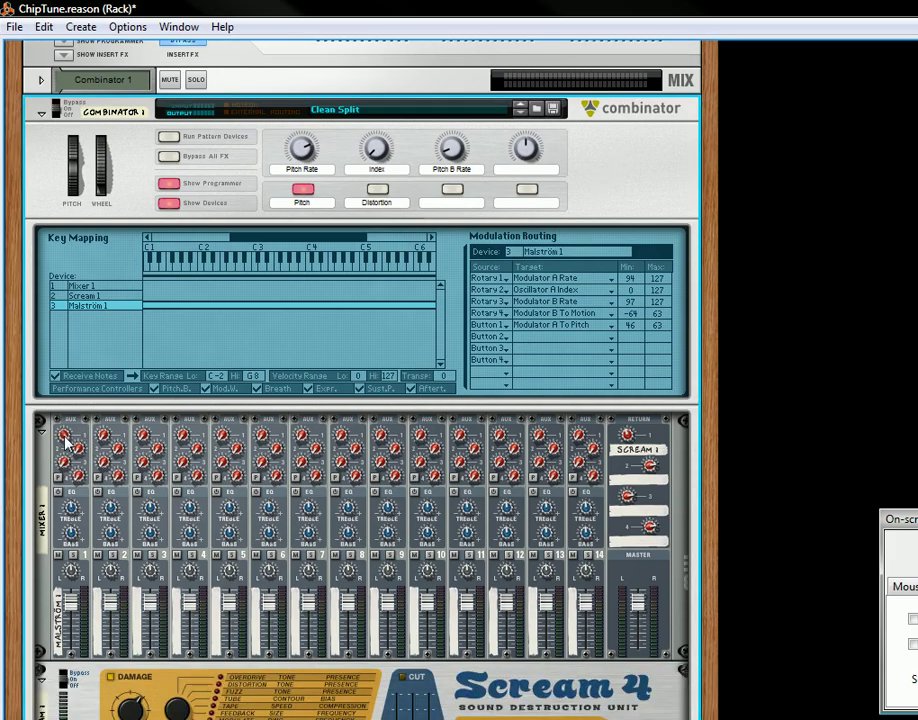
click(111, 288)
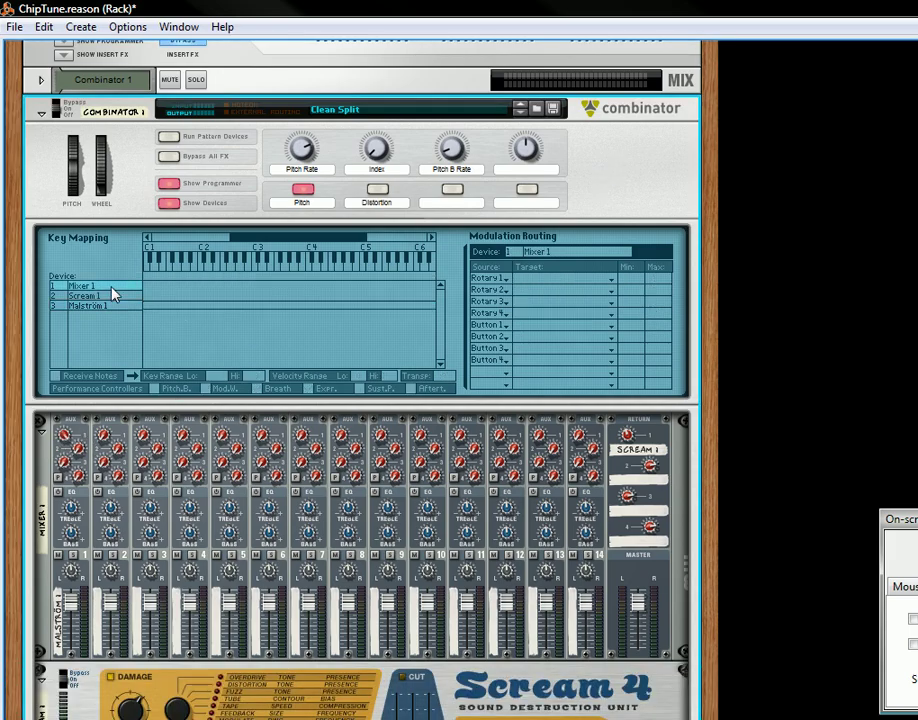
click(521, 342)
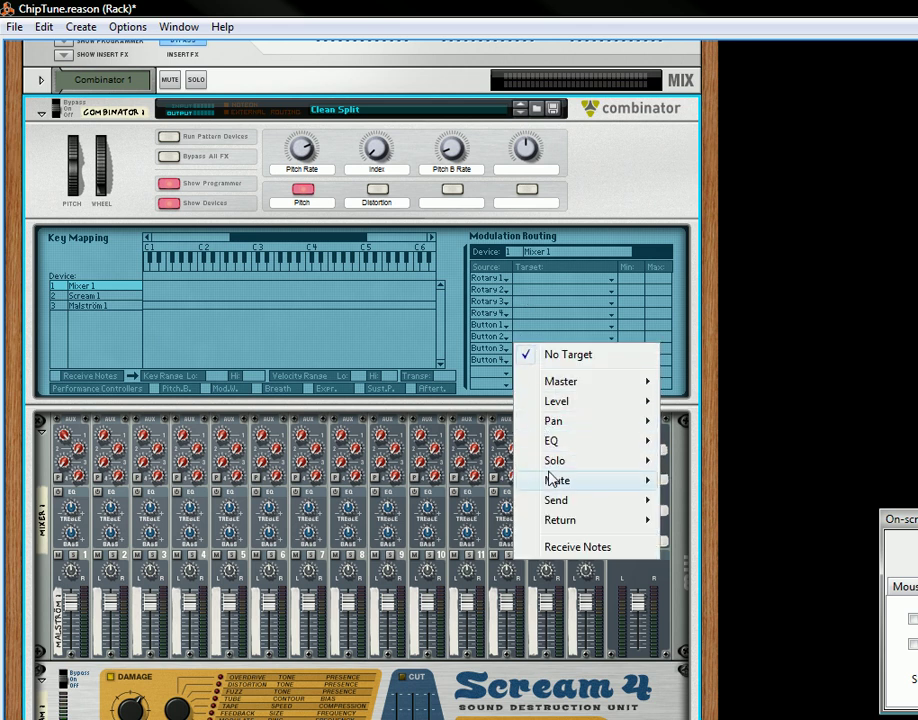
mouse_move(549, 466)
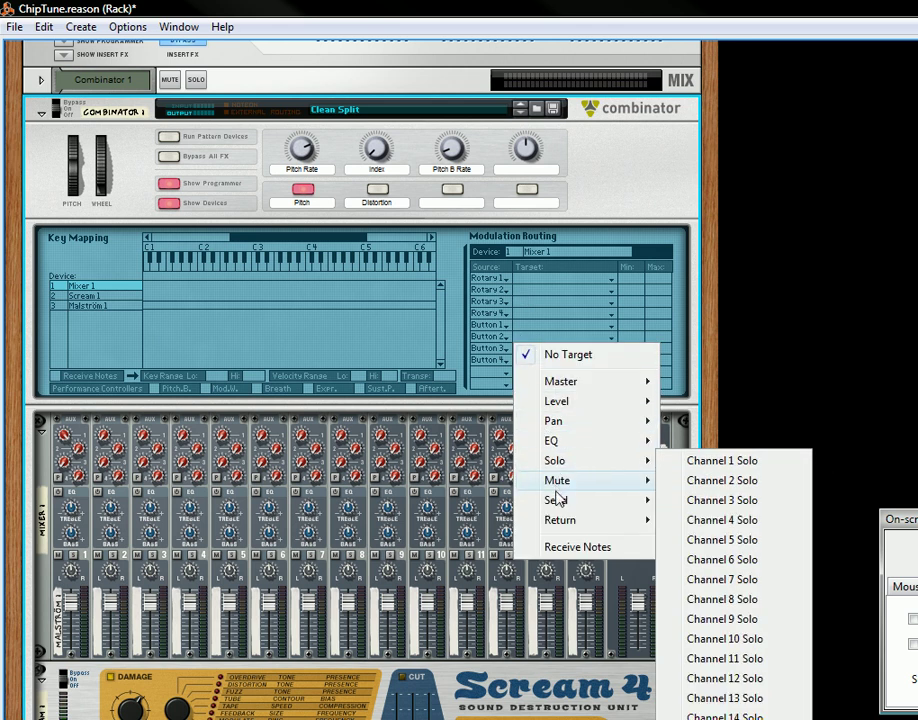
mouse_move(561, 528)
mouse_move(578, 504)
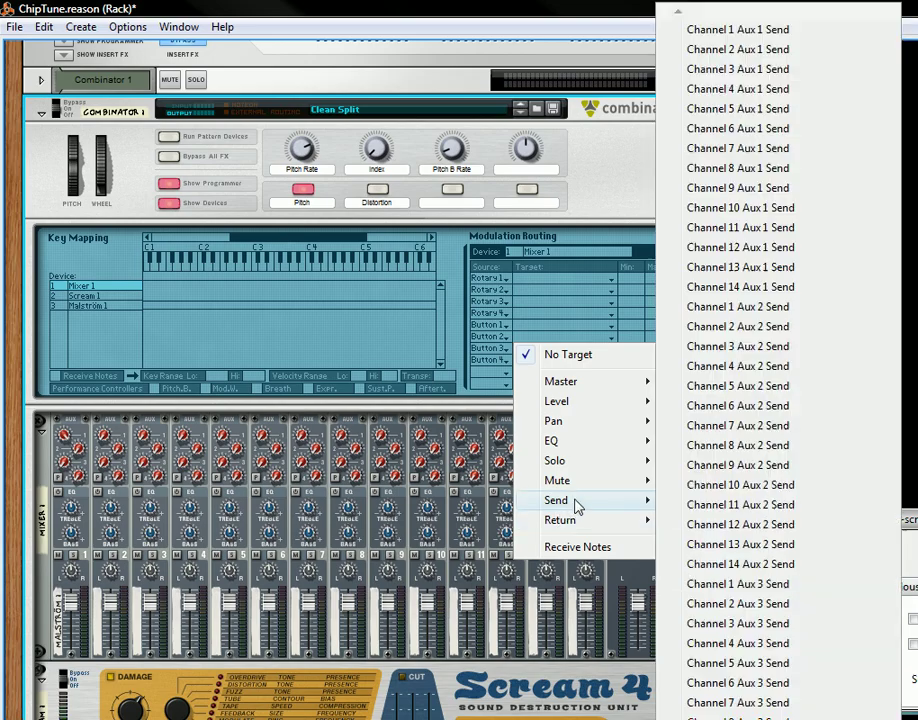
click(743, 31)
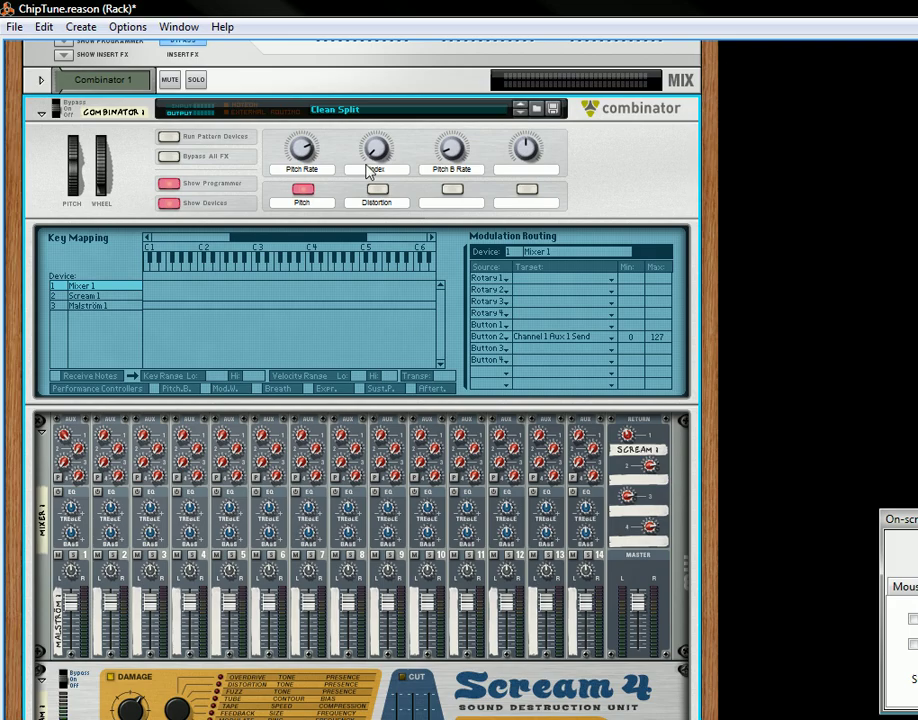
Test the Distortion button, lower Pitch Rate to about 16, and leave distortion on
click(377, 189)
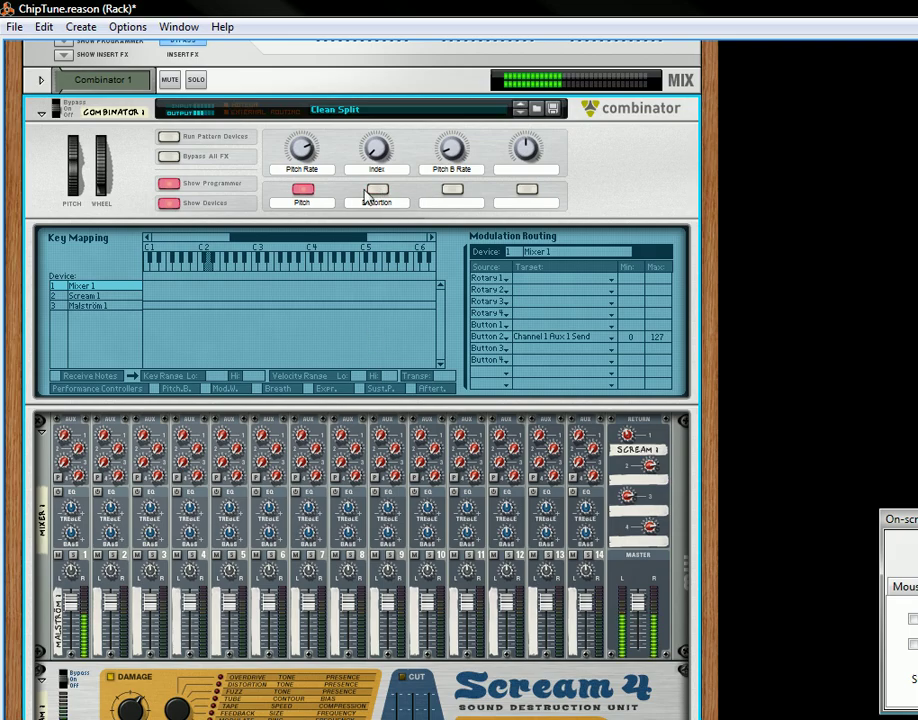
click(376, 191)
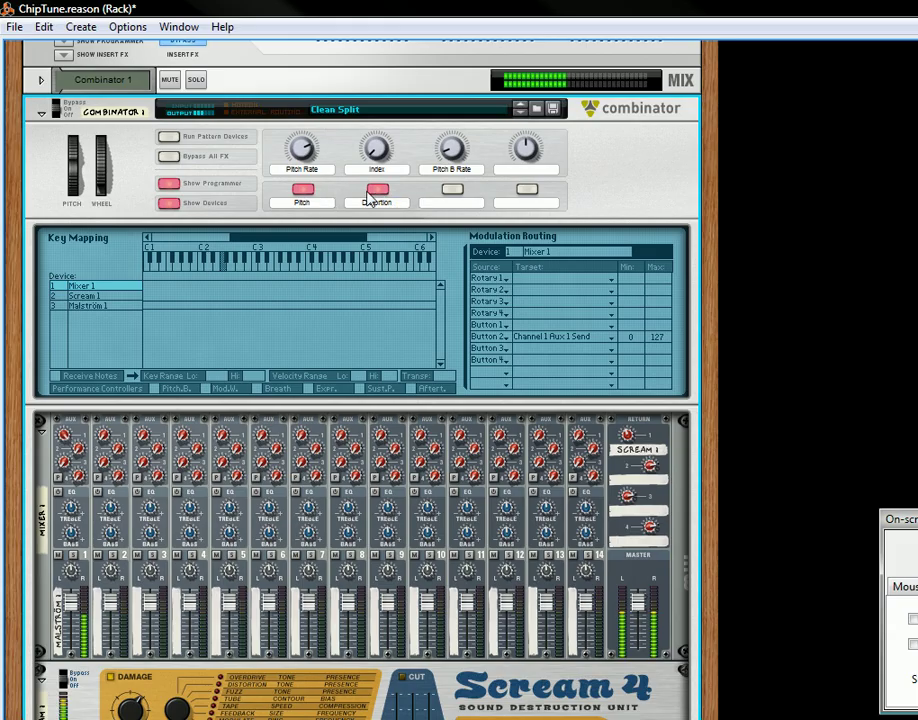
click(376, 189)
drag(318, 167, 378, 137)
click(378, 189)
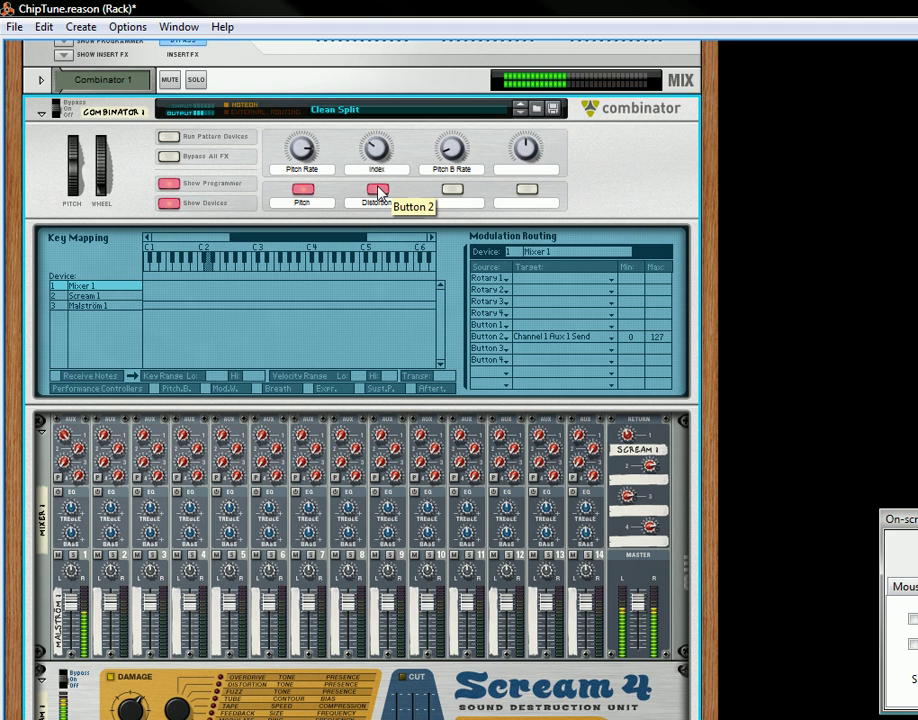
Review the rack, then turn off the Combinator's Show Devices and Show Programmer
scroll(282, 503, down, 3)
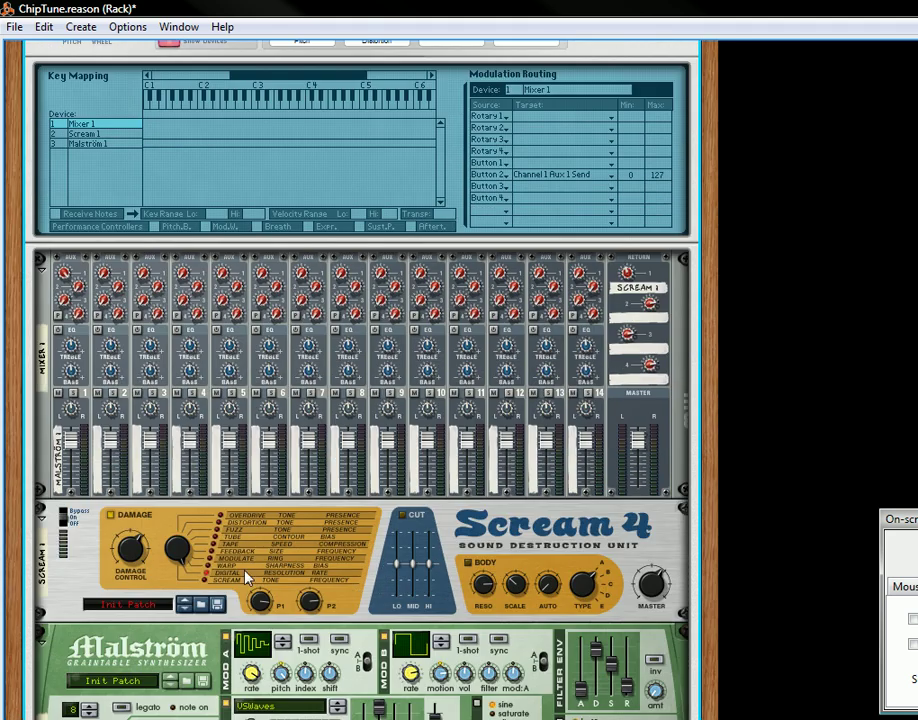
scroll(242, 307, down, 3)
scroll(224, 352, up, 8)
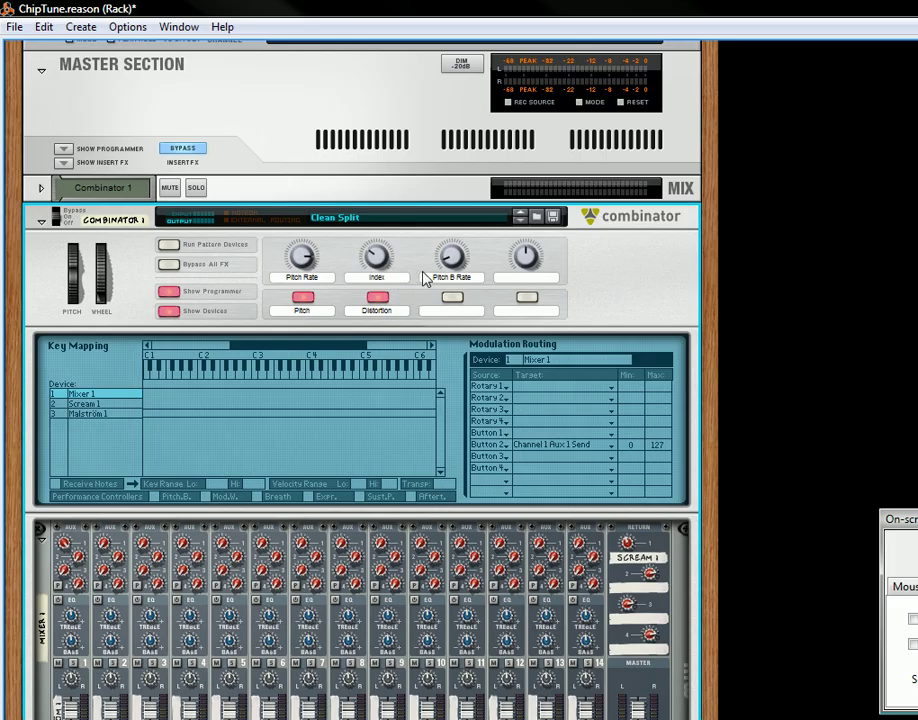
scroll(389, 318, down, 6)
scroll(250, 460, down, 3)
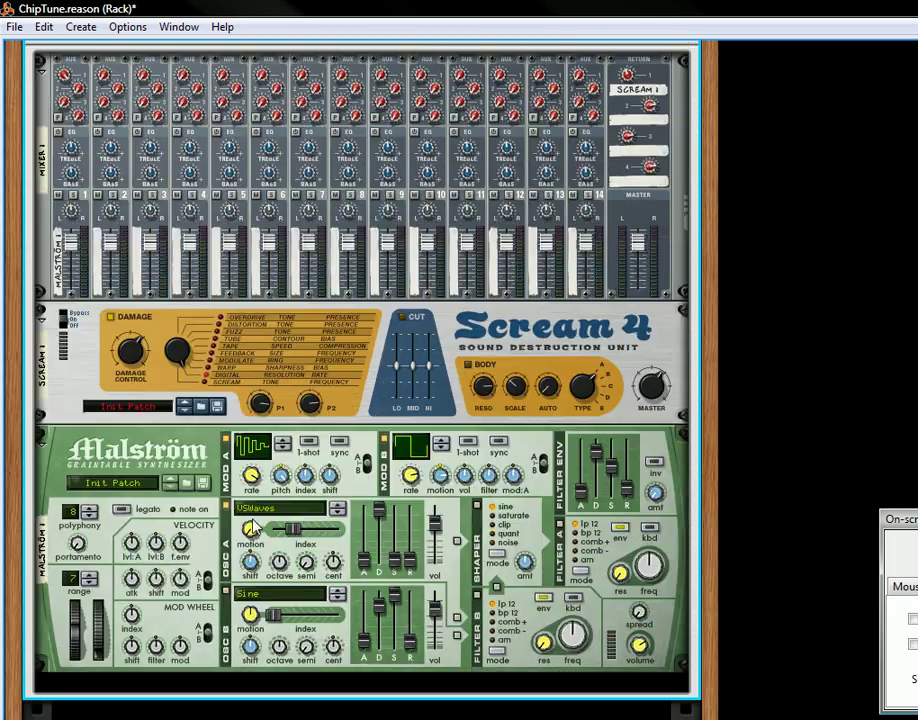
scroll(260, 430, up, 4)
scroll(277, 452, up, 4)
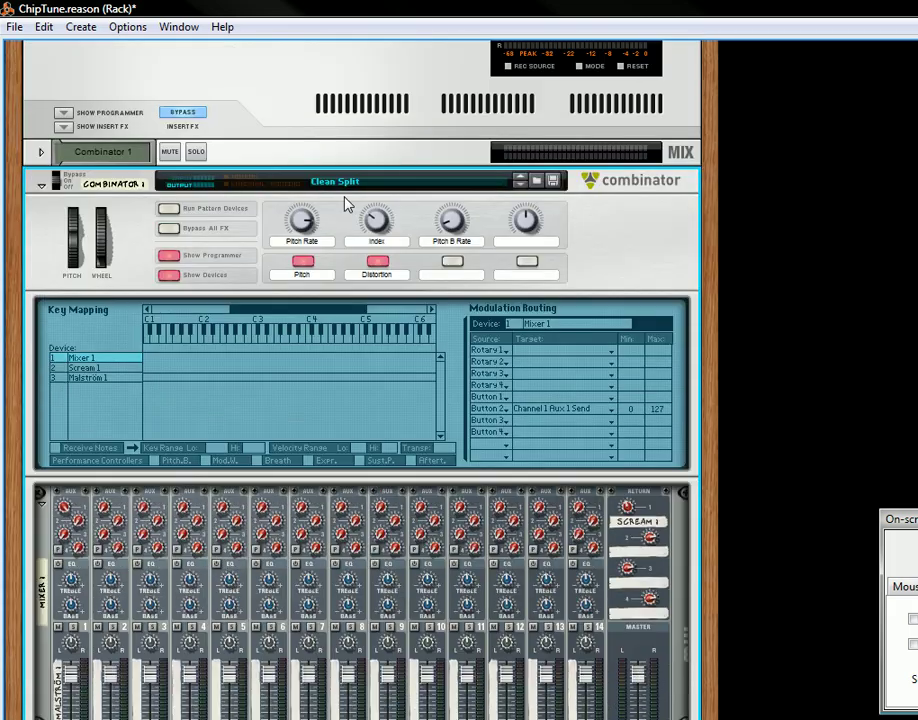
scroll(325, 425, down, 2)
scroll(324, 425, down, 9)
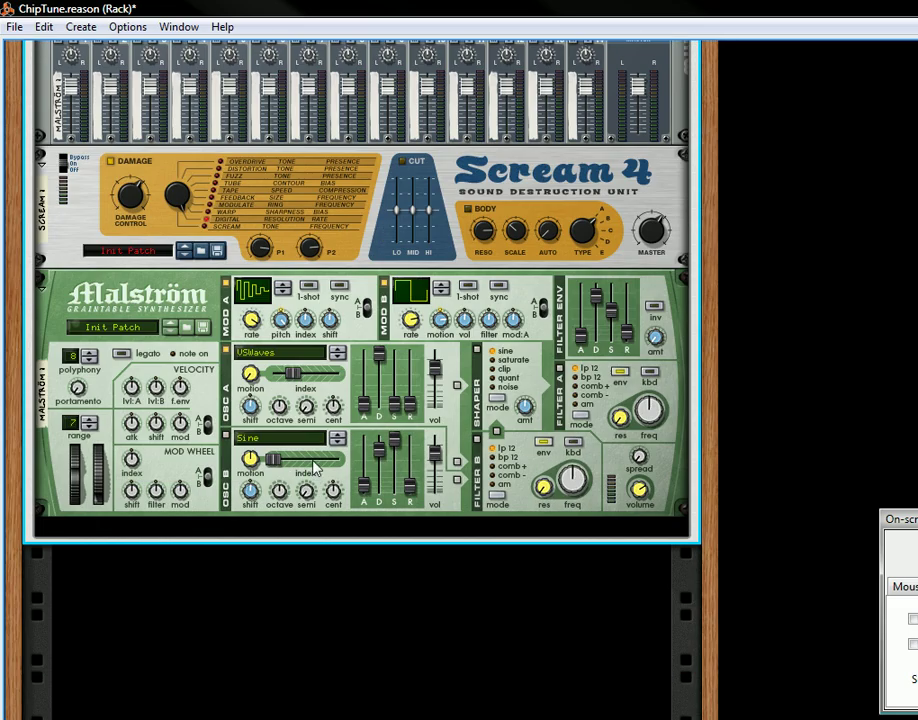
scroll(330, 378, up, 9)
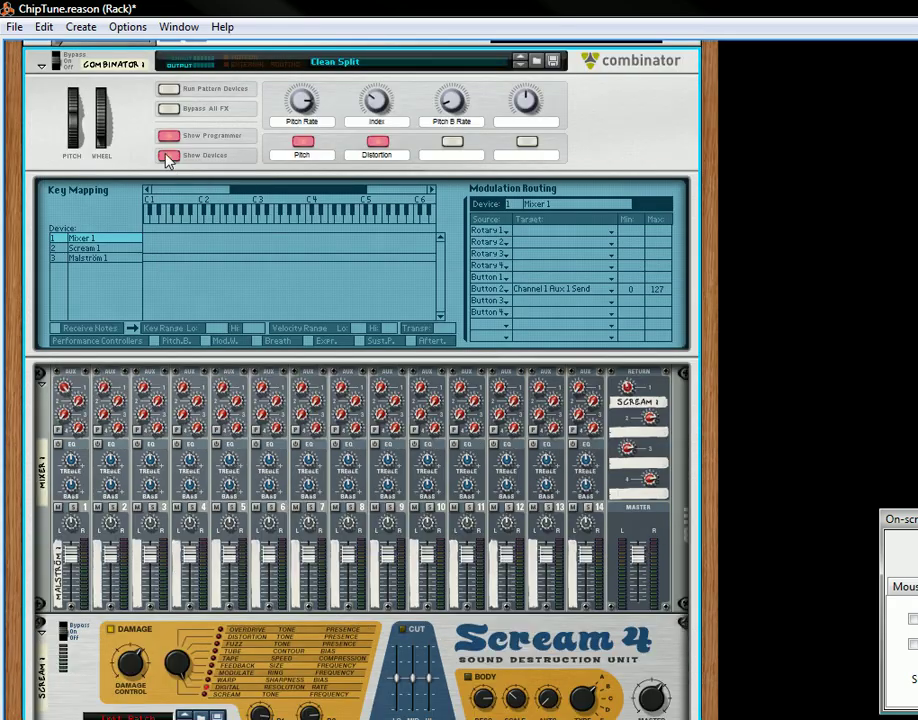
click(169, 155)
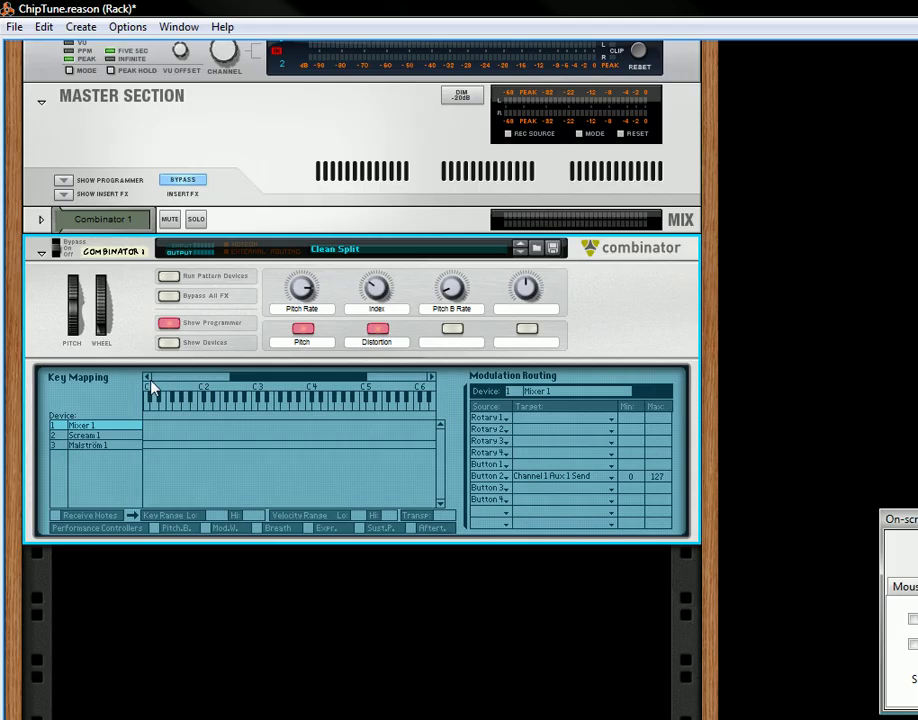
click(190, 329)
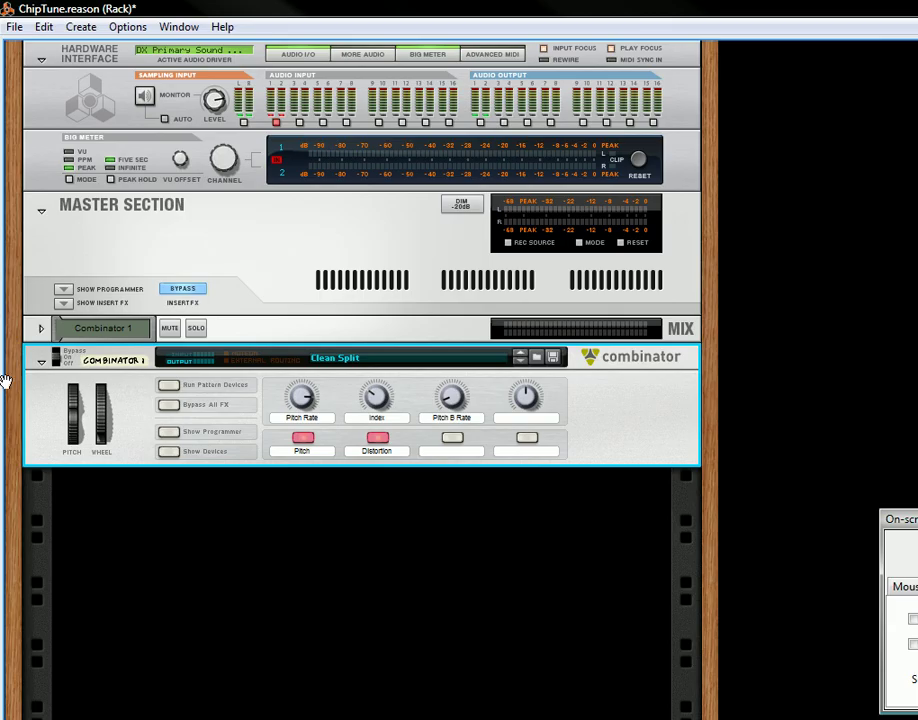
Fold Combinator 1 and create a new Combinator from the Synth Lead patch 'ChipTune Emulator A'
click(41, 361)
right_click(333, 456)
click(406, 508)
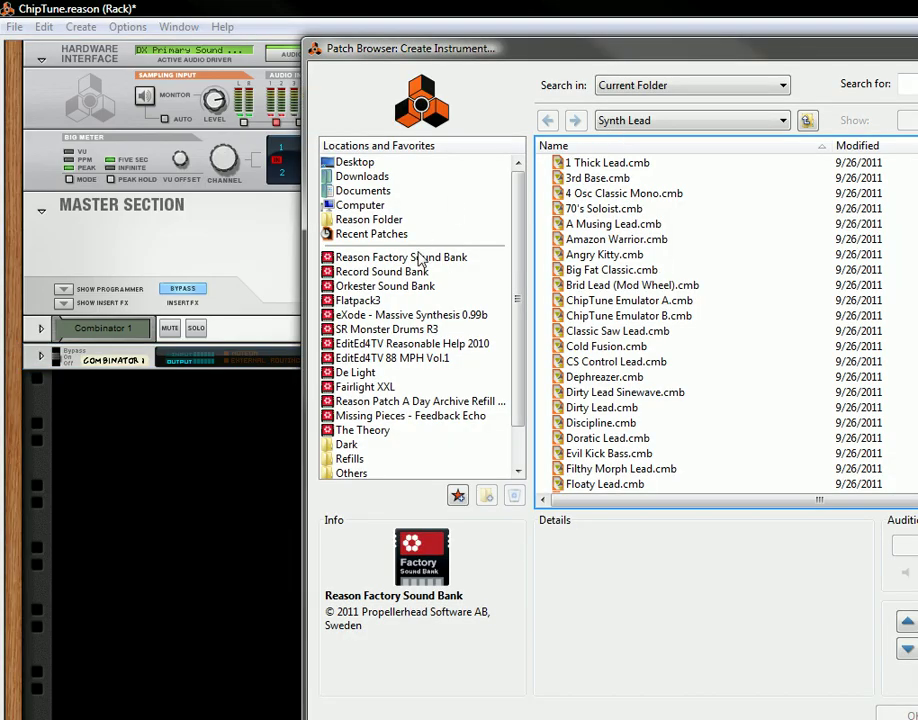
click(366, 257)
double_click(580, 209)
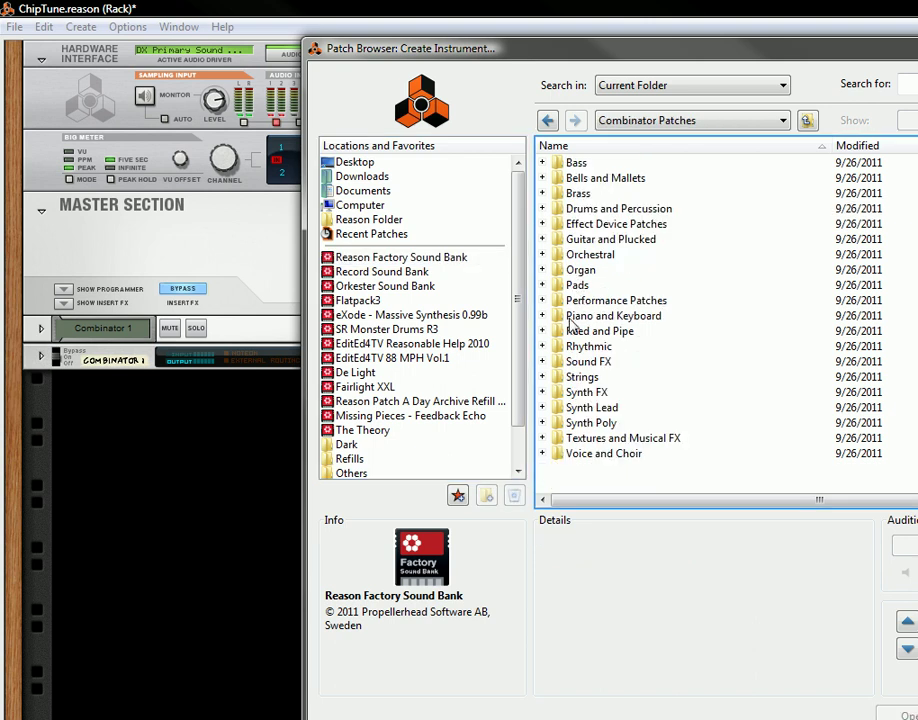
double_click(580, 409)
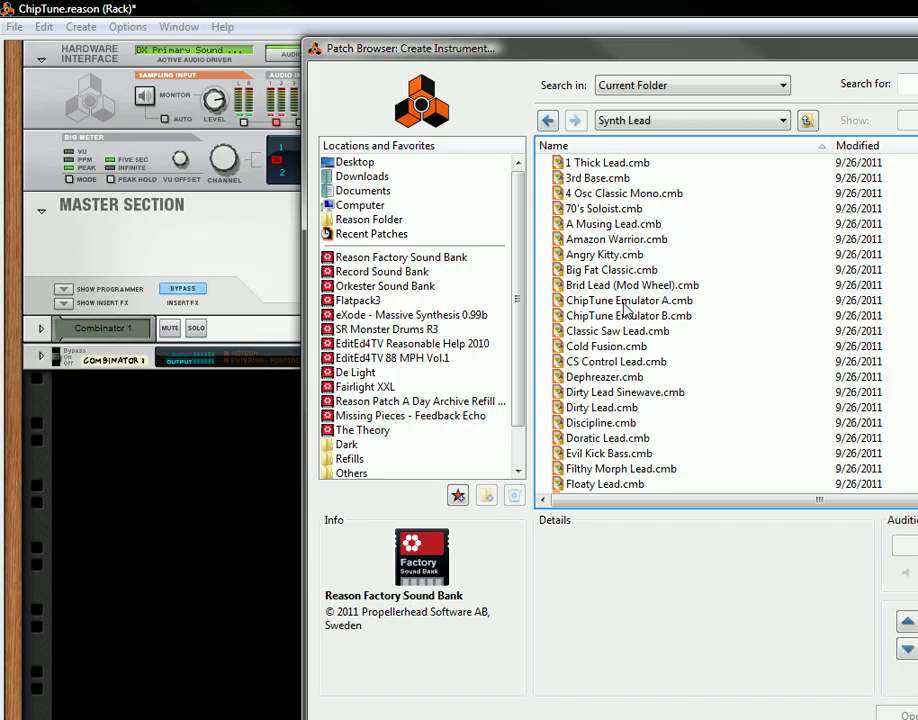
double_click(622, 302)
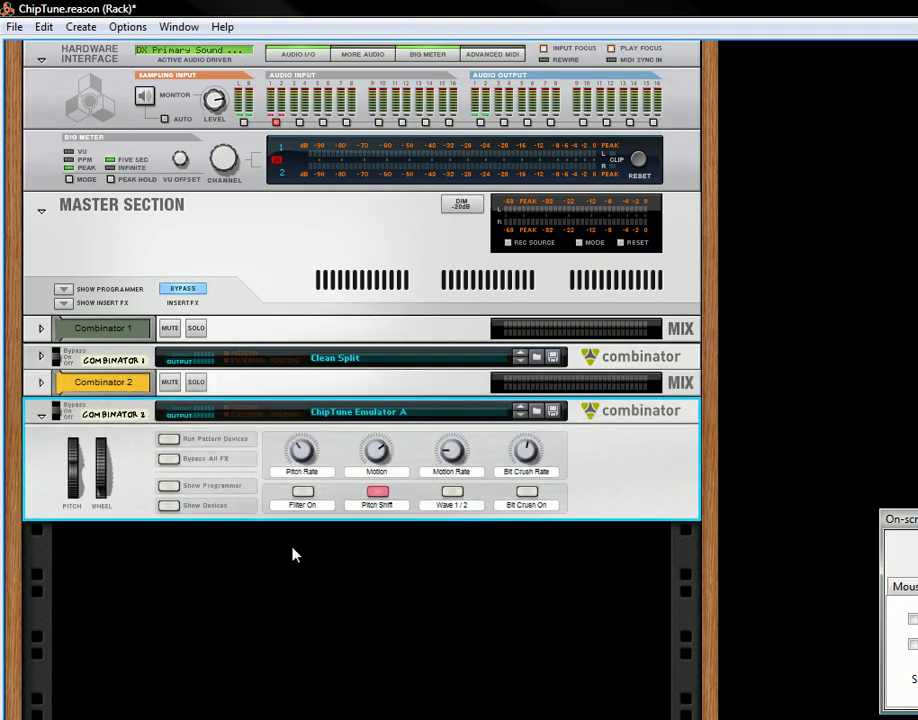
Show Combinator 2's internal devices and unfold the Malström to its full panel
click(166, 506)
scroll(140, 520, down, 5)
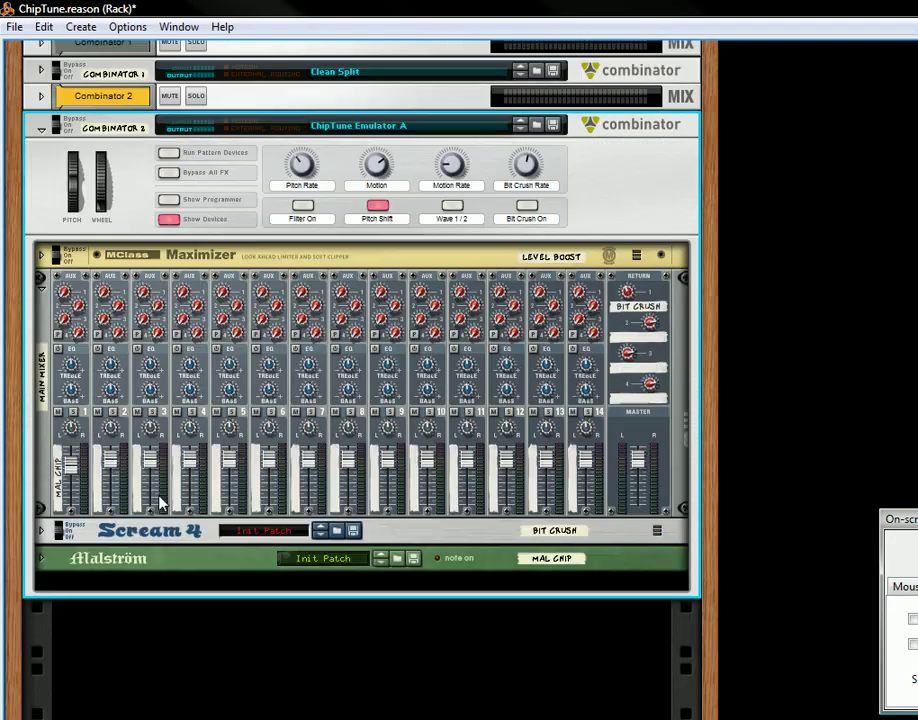
click(42, 560)
scroll(220, 516, down, 4)
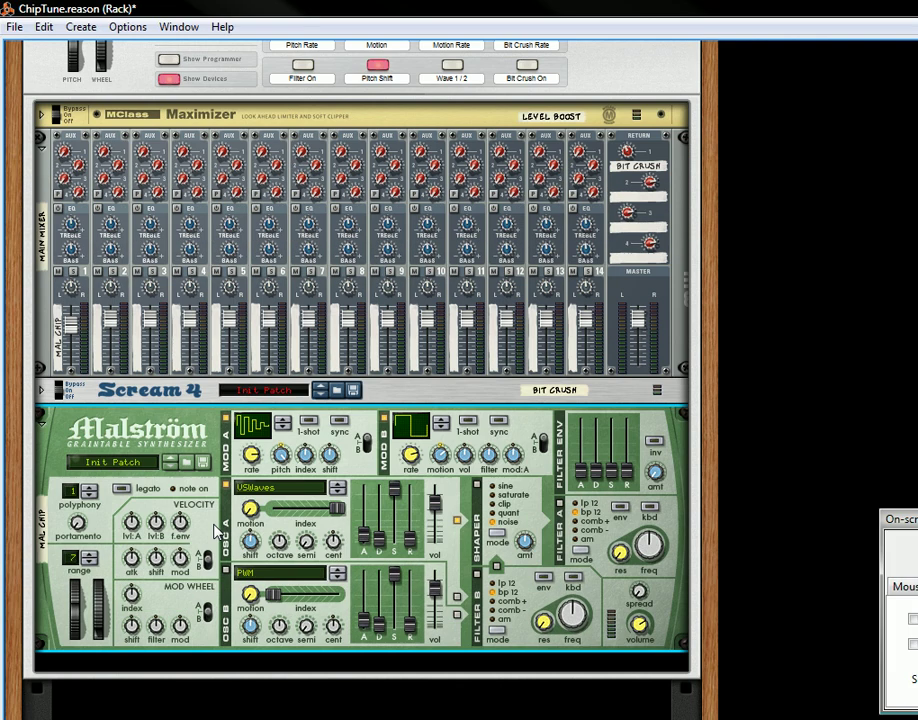
scroll(220, 516, up, 2)
scroll(288, 378, up, 2)
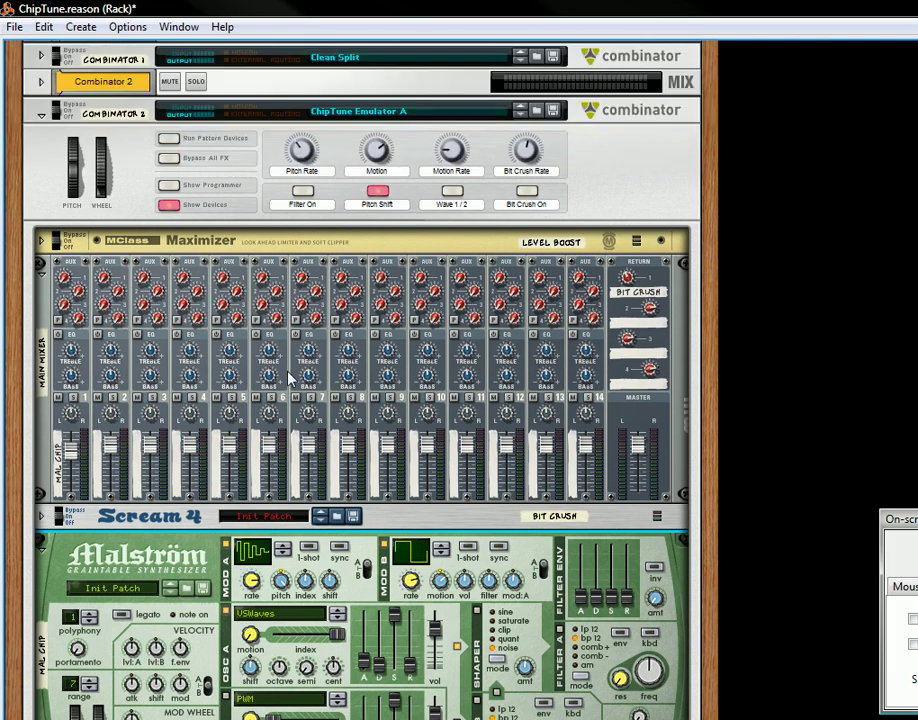
Enable Wave 1/2 and Filter, set Pitch Rate 51, Motion about 34, Motion Rate 21
click(455, 192)
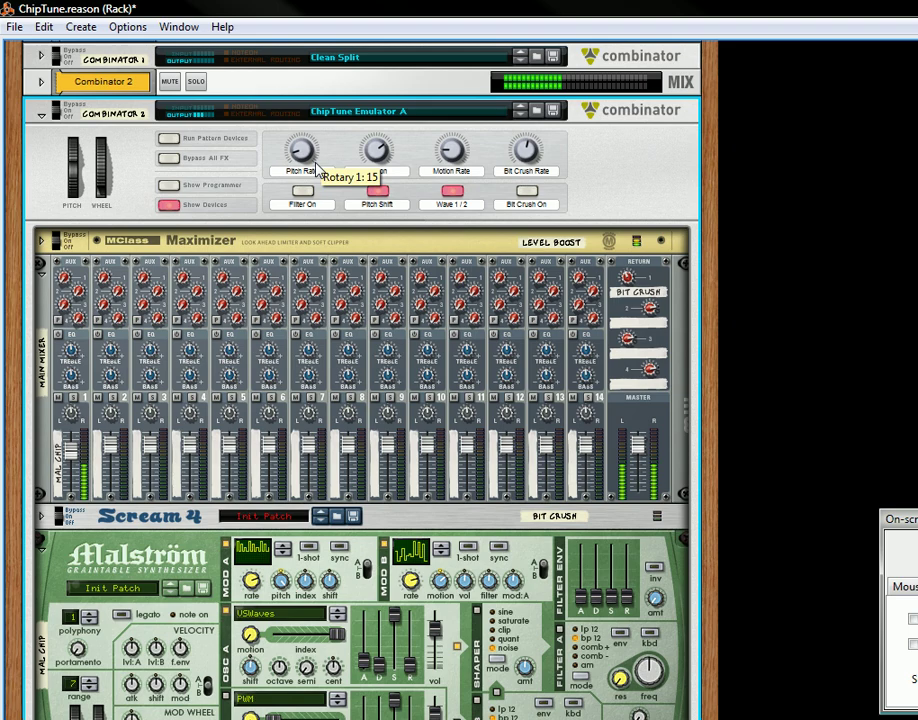
drag(317, 170, 320, 127)
click(302, 190)
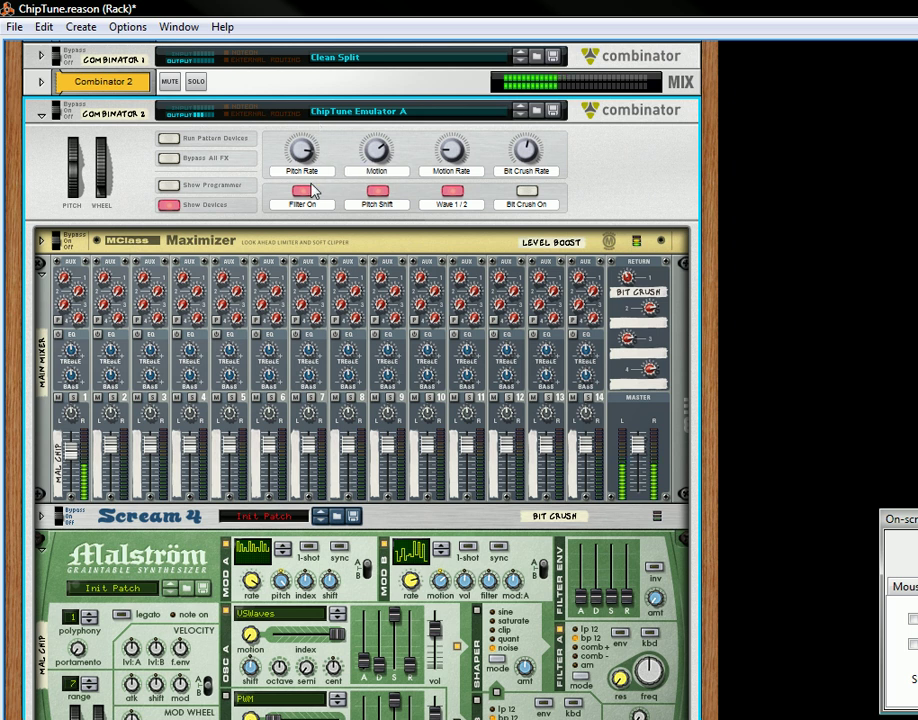
drag(377, 150, 390, 126)
drag(455, 160, 483, 163)
Switch Wave 1/2 off, then try the bit crusher and its rate before switching it off
click(458, 191)
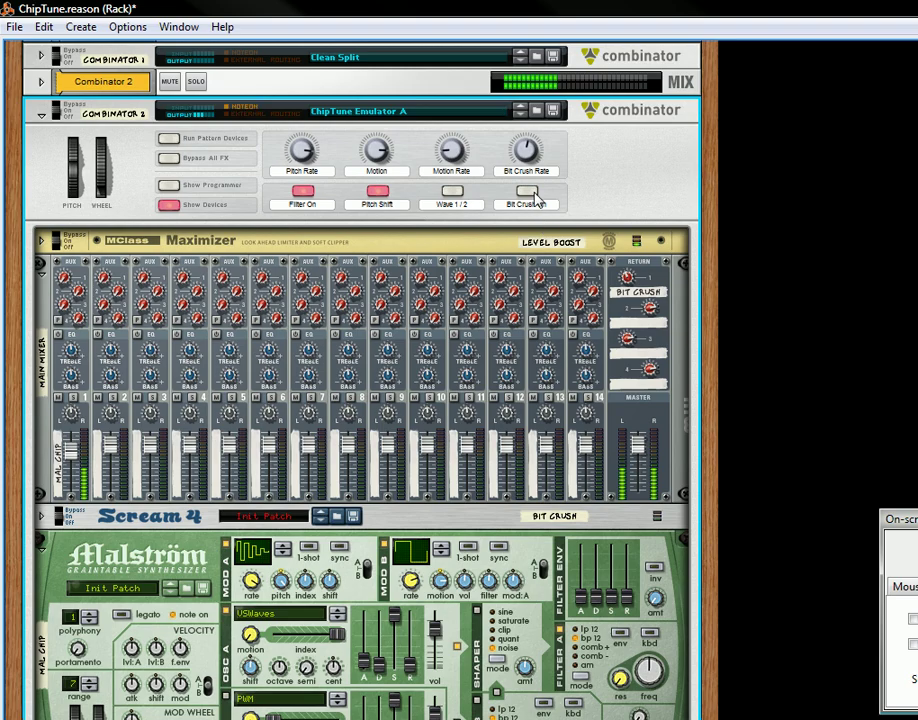
click(533, 194)
drag(533, 157, 545, 196)
click(540, 197)
scroll(357, 355, down, 1)
scroll(312, 361, up, 2)
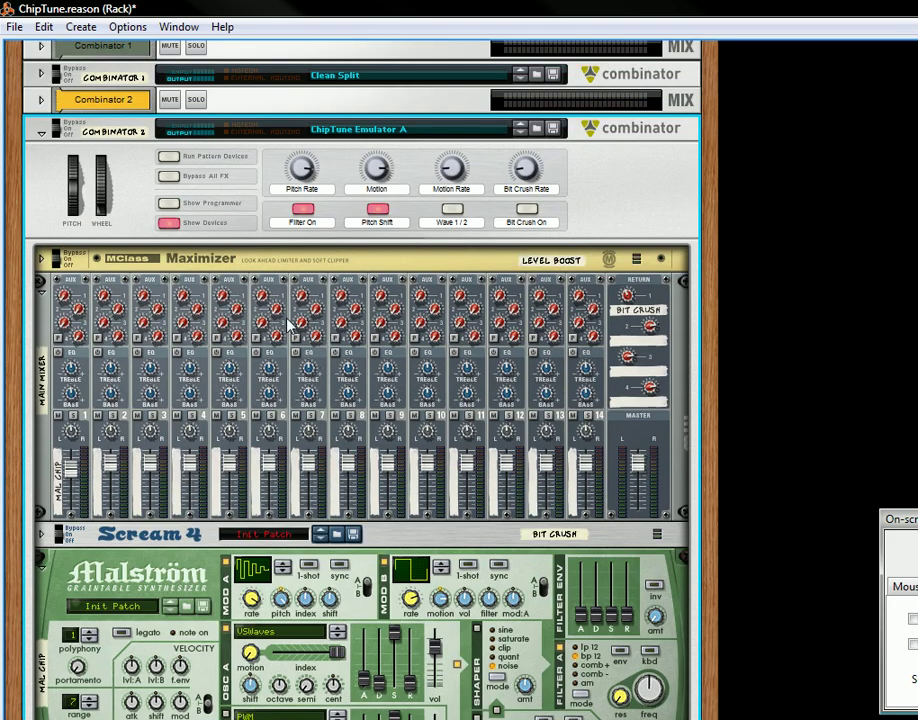